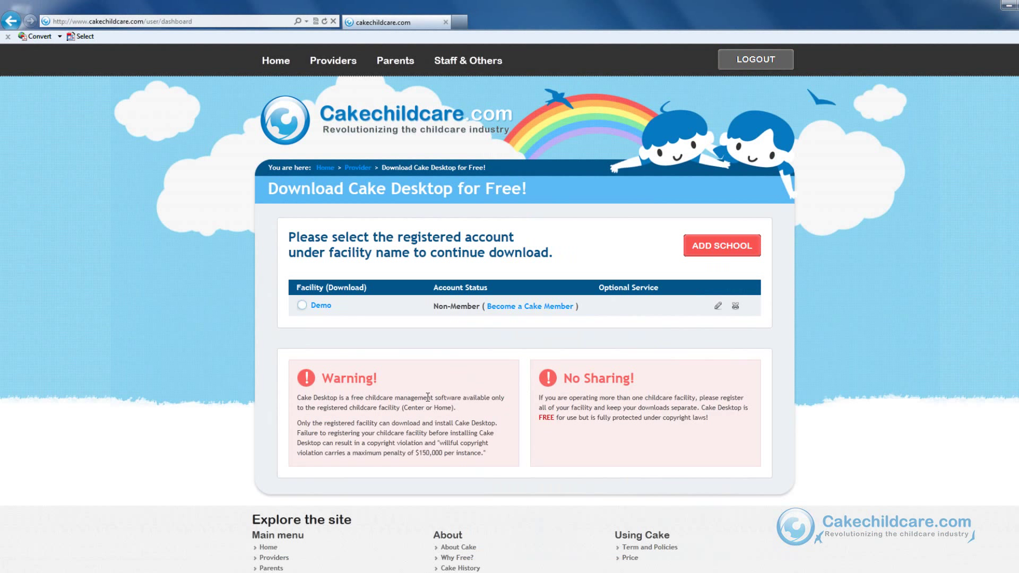
# Choose the Demo facility and download the Windows version of Cake Desktop
pyautogui.click(302, 302)
pyautogui.scroll(-2, 302, 301)
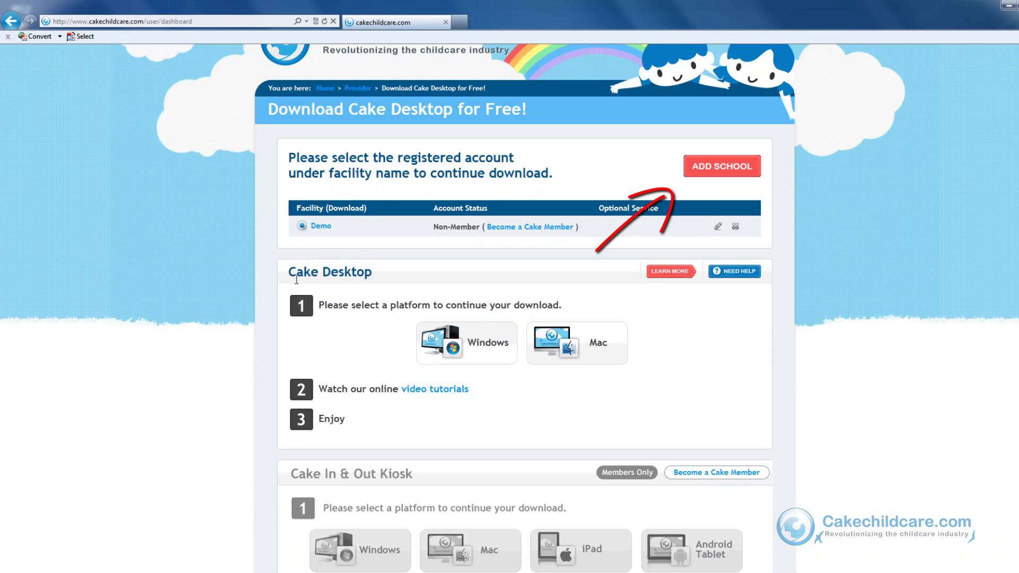
pyautogui.click(738, 165)
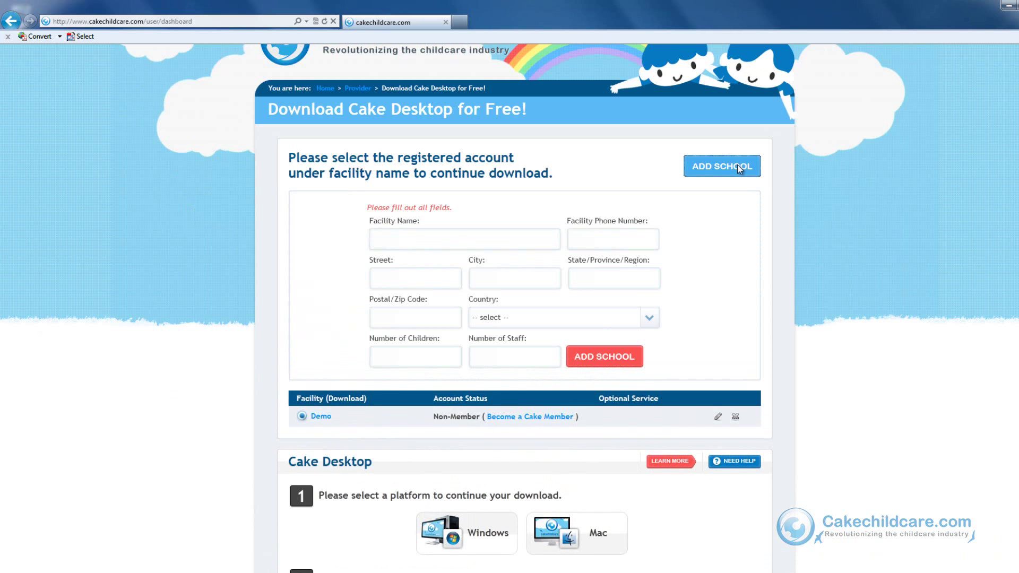
pyautogui.click(737, 165)
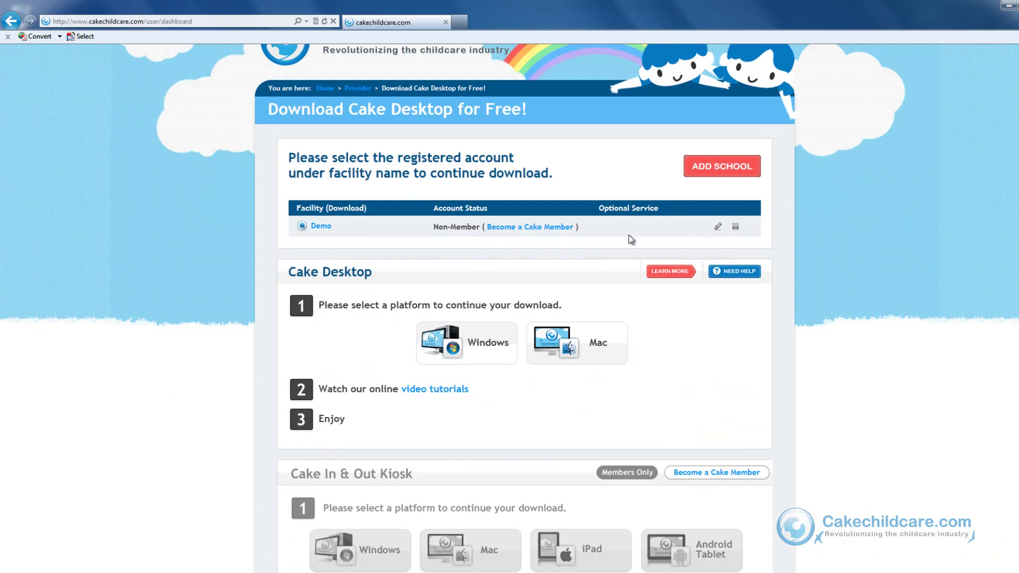
pyautogui.click(499, 343)
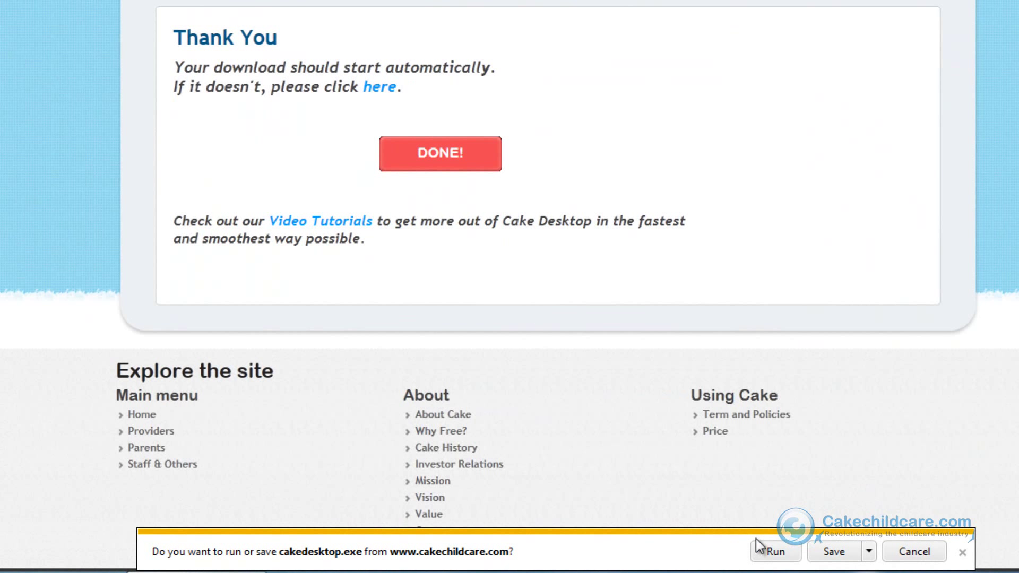
# Save cakedesktop.exe and run it anyway despite the SmartScreen warning
pyautogui.click(834, 552)
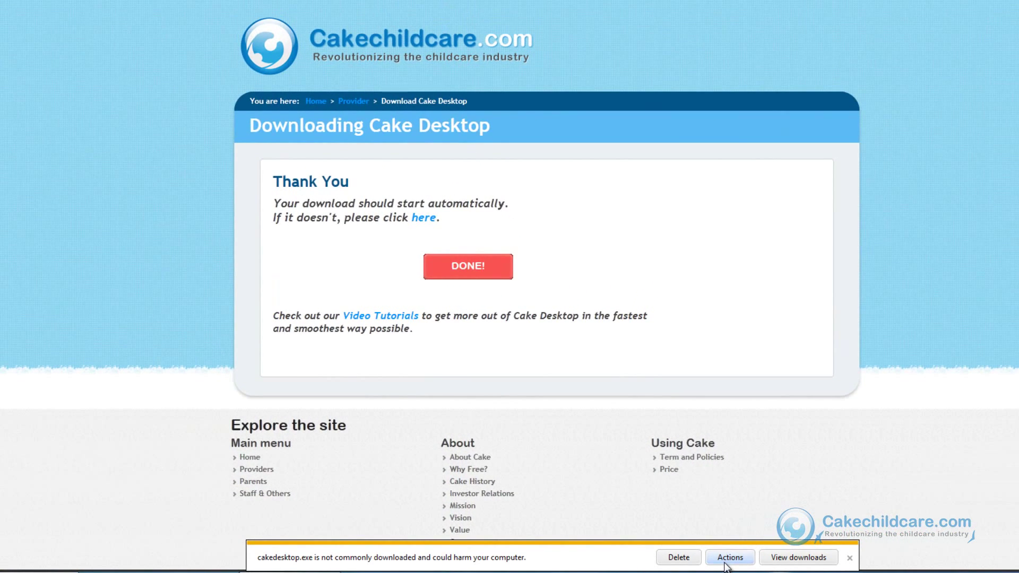
pyautogui.click(729, 558)
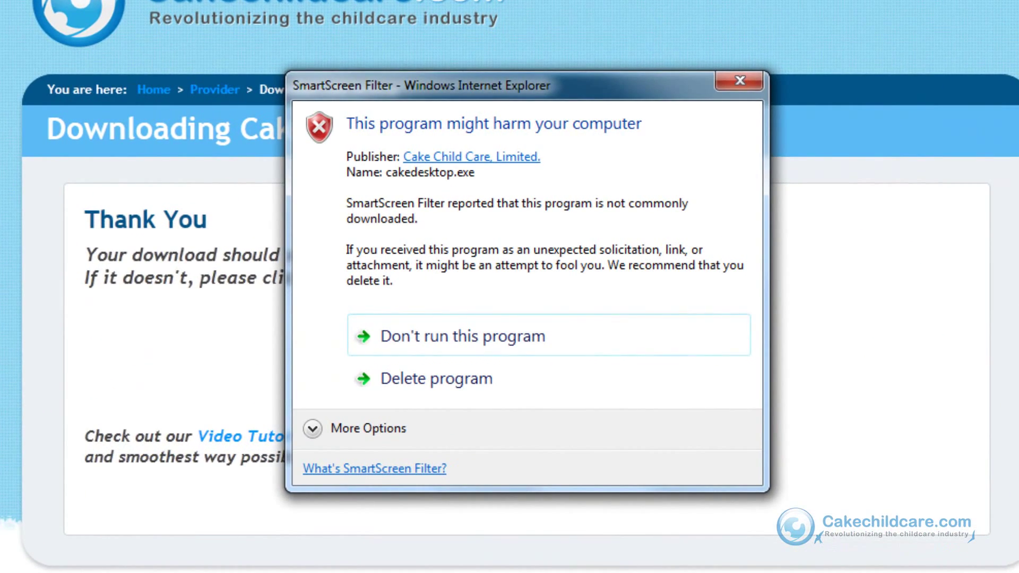
pyautogui.click(312, 430)
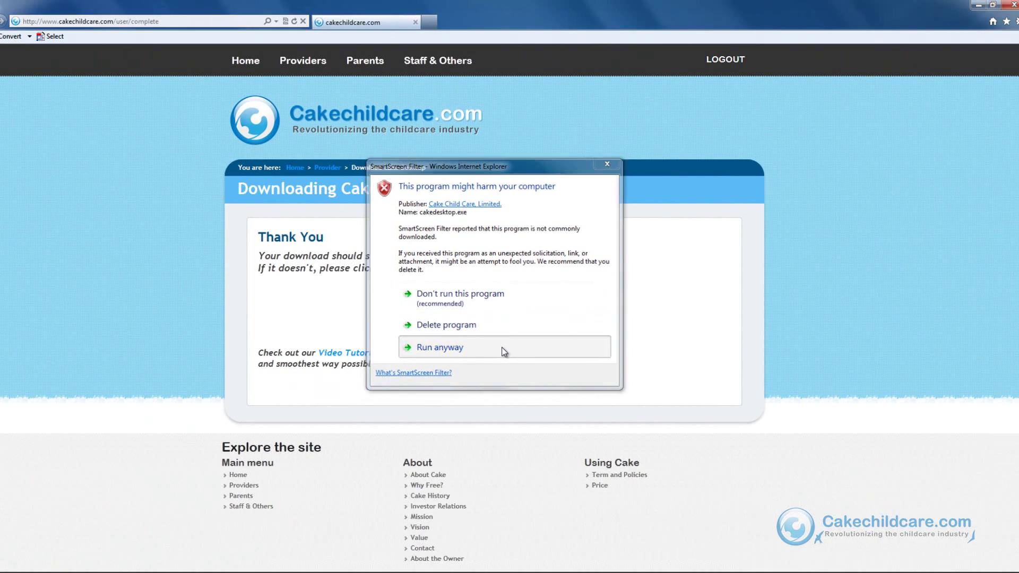
pyautogui.click(504, 352)
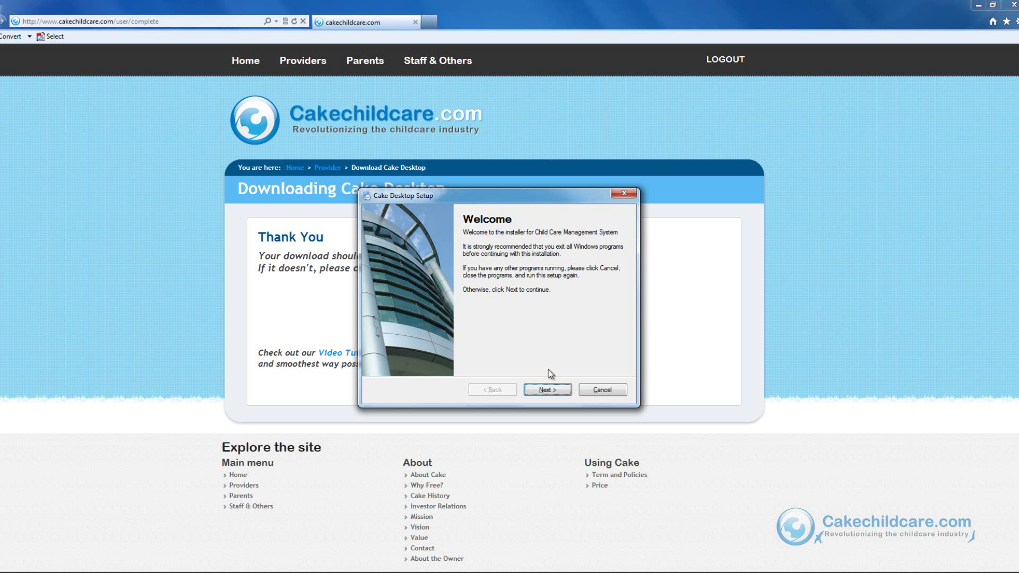
# Go past the Welcome page and begin replacing the prefilled User Information name with 'D'
pyautogui.click(549, 393)
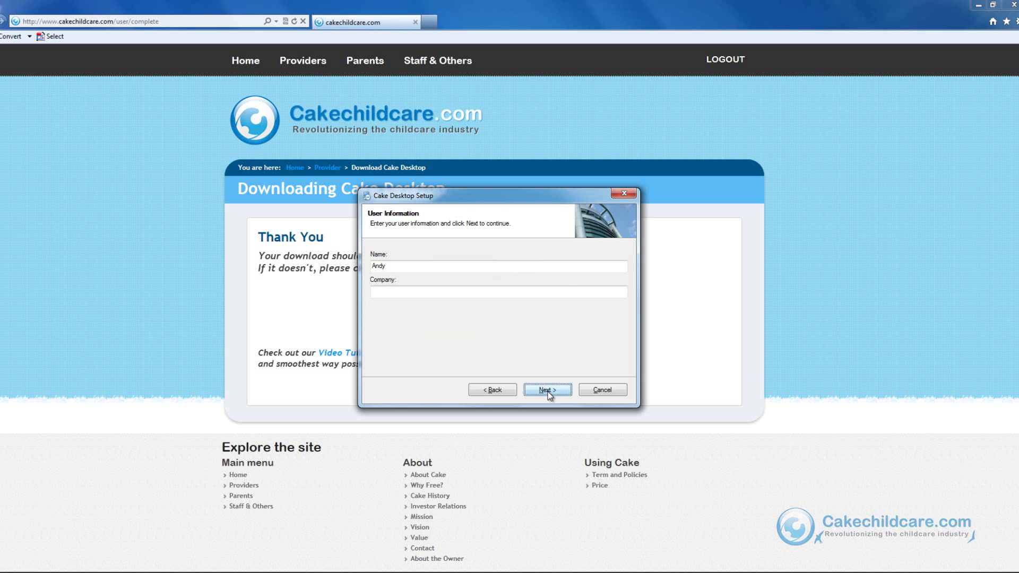
pyautogui.doubleClick(518, 268)
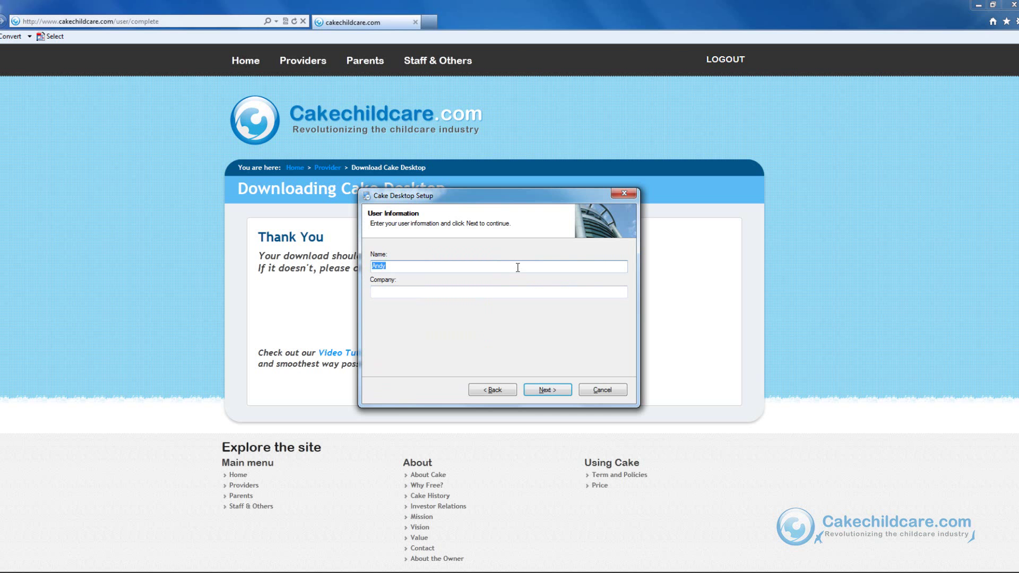
pyautogui.write('D')
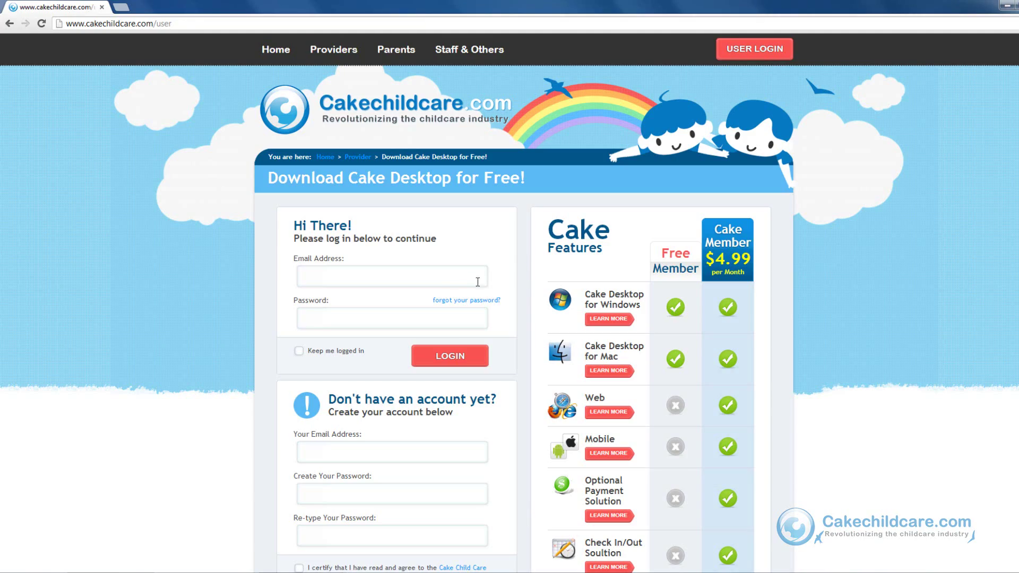
# Log in to Cakechildcare.com in Chrome using the suggested account email and the password
pyautogui.click(478, 282)
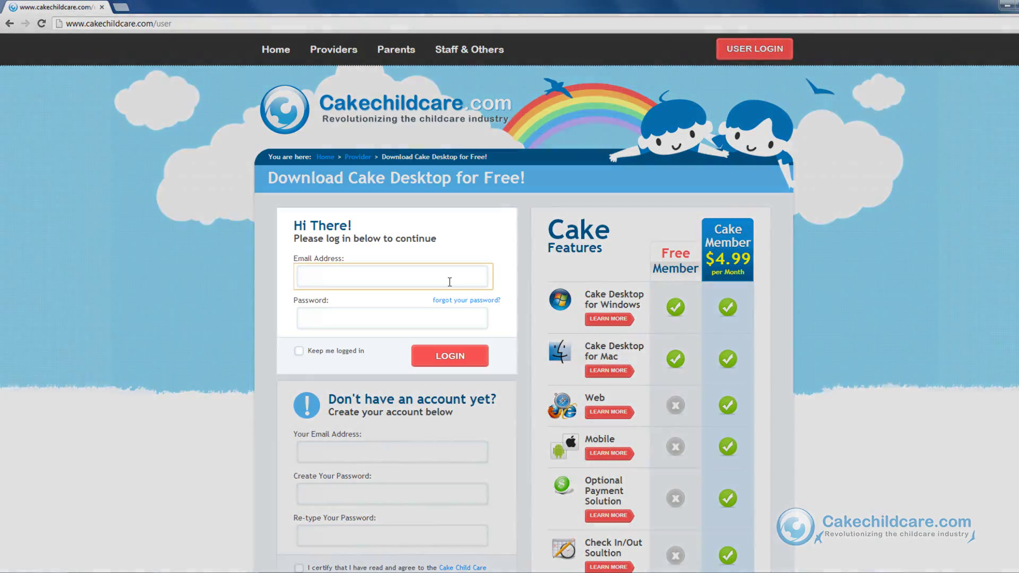
pyautogui.write('cakech')
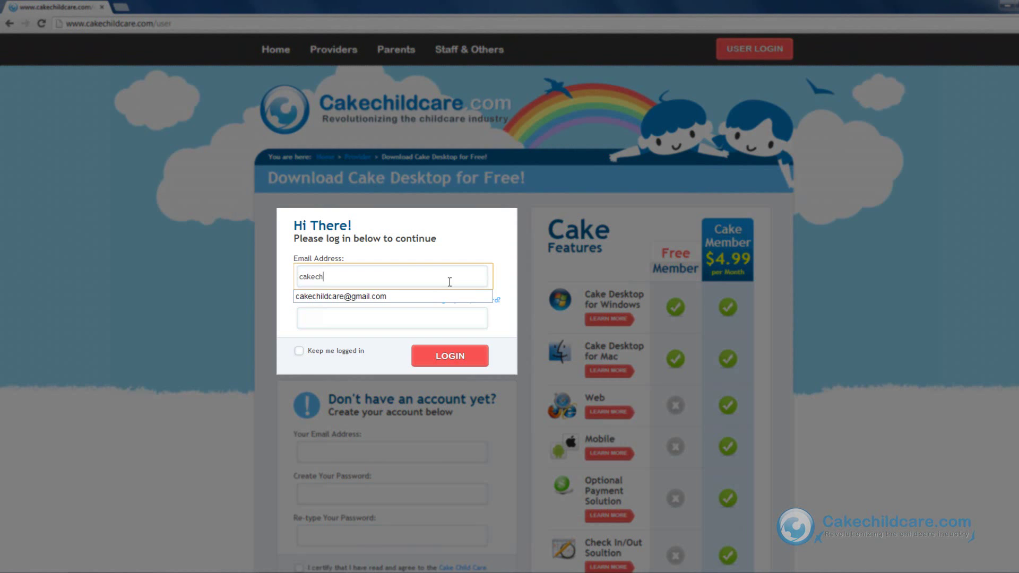
pyautogui.press('Down')
pyautogui.press('Return')
pyautogui.press('Tab')
pyautogui.write('•••••••')
pyautogui.press('Return')
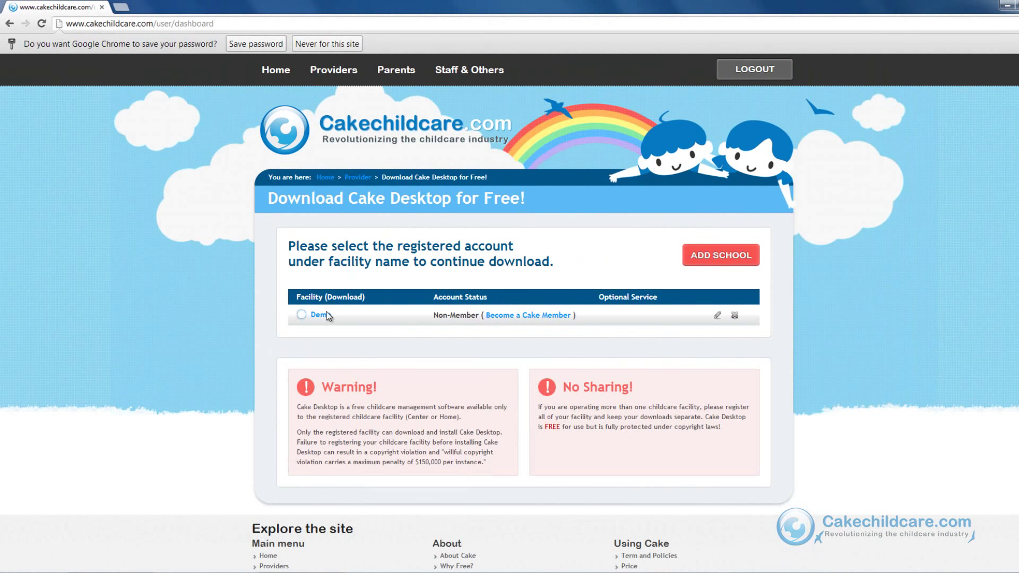
# Select the Demo facility and download the Windows cakedesktop.exe installer in Chrome
pyautogui.click(318, 317)
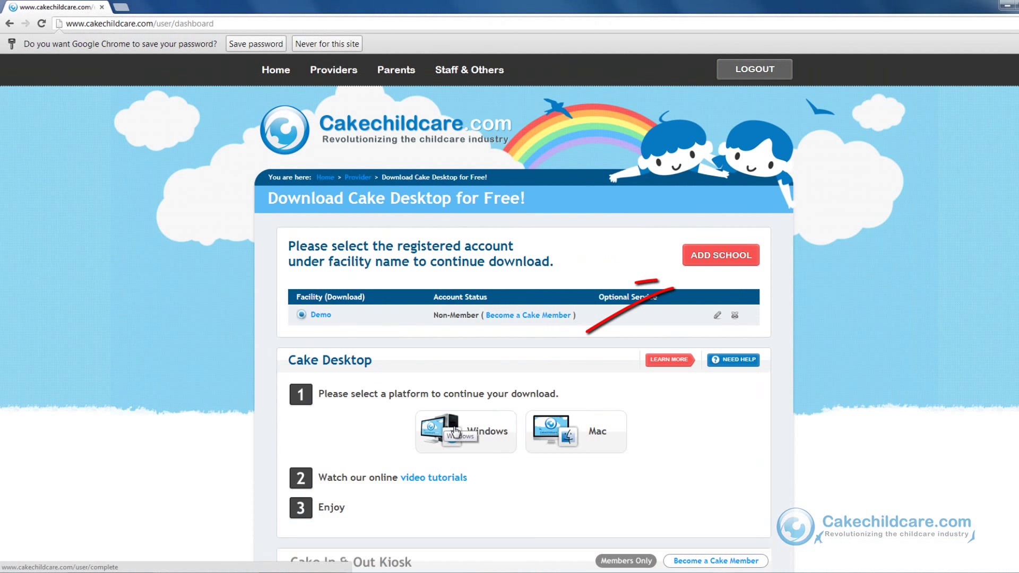
pyautogui.click(721, 257)
pyautogui.click(721, 257)
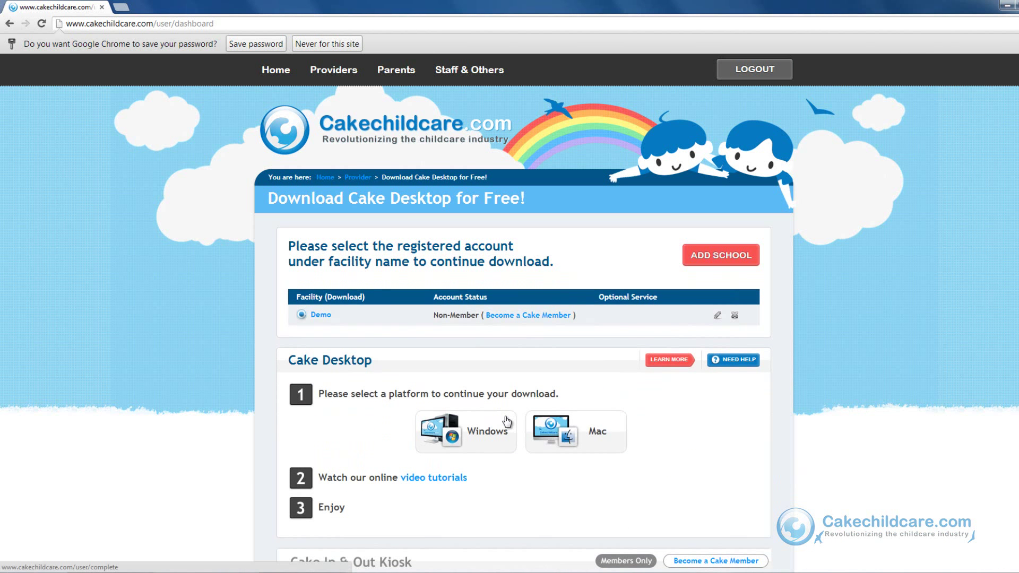
pyautogui.click(507, 422)
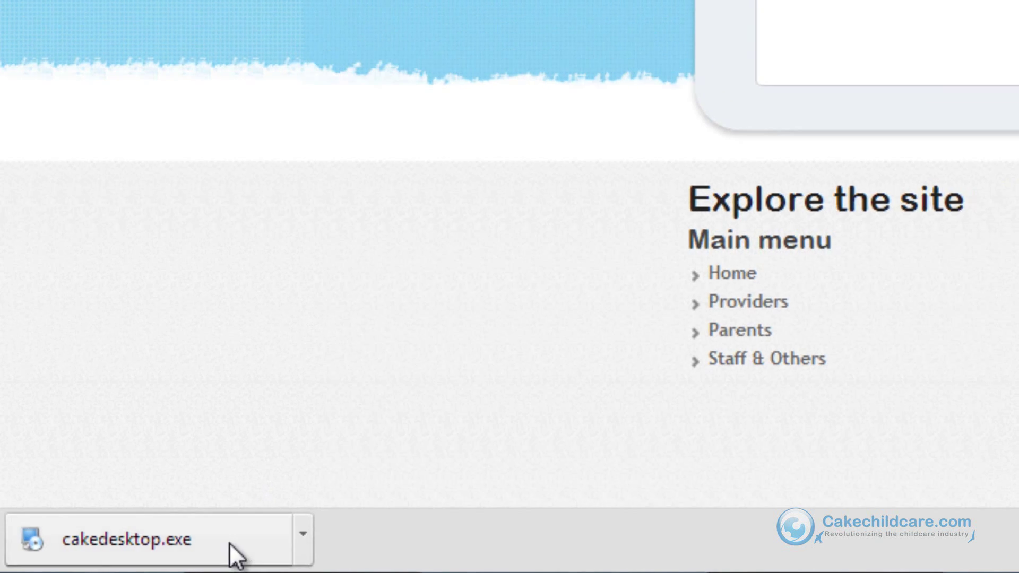
# Run cakedesktop.exe and install Cake Desktop 1.0 with default settings, then finish
pyautogui.click(245, 536)
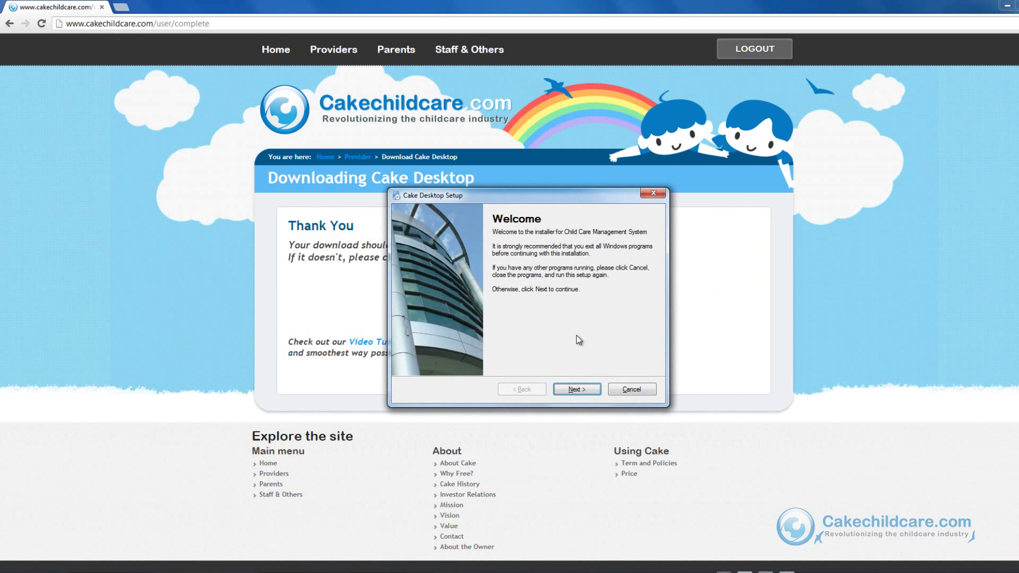
pyautogui.click(579, 390)
pyautogui.click(579, 389)
pyautogui.click(578, 389)
pyautogui.click(579, 390)
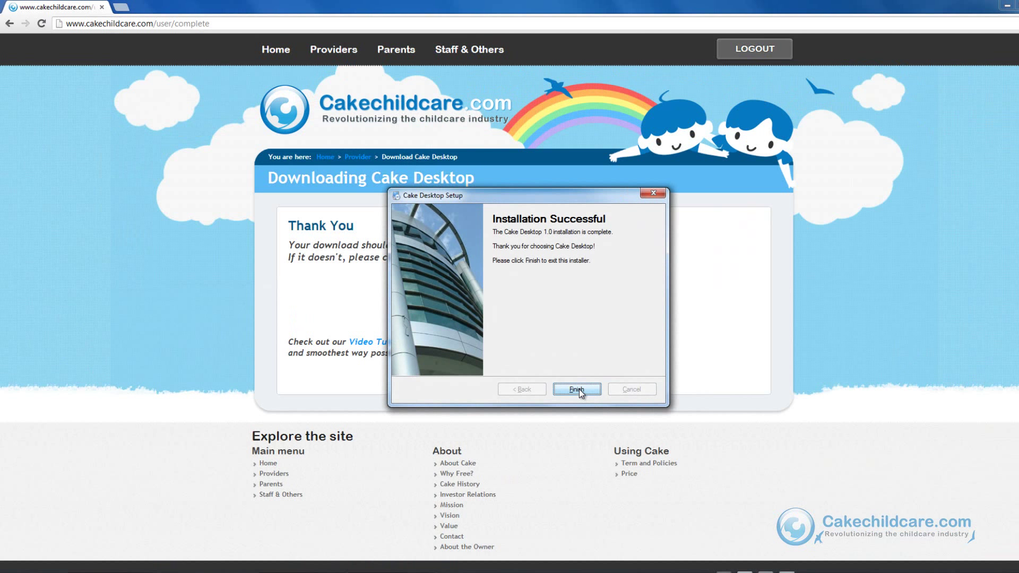
pyautogui.click(579, 390)
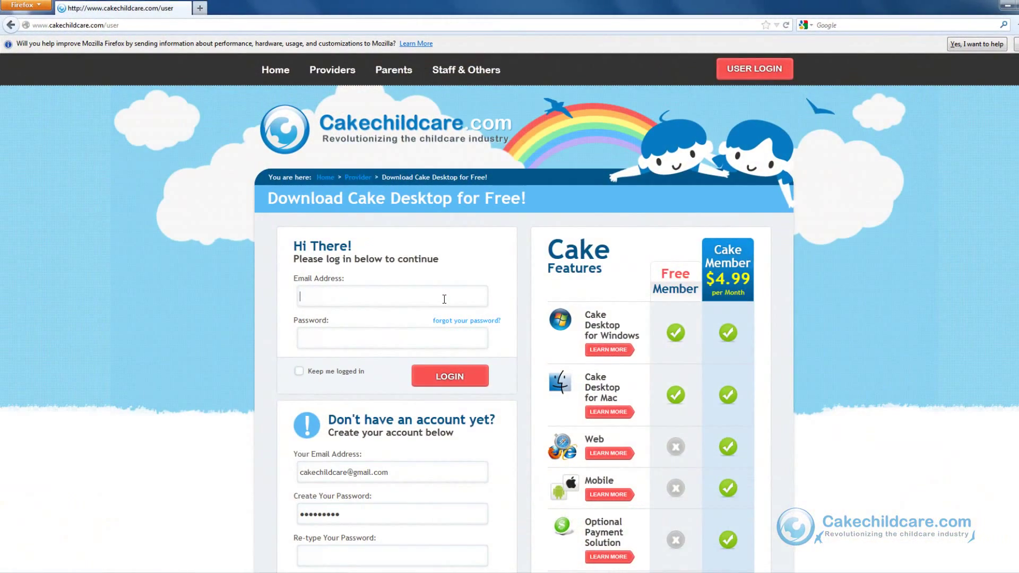
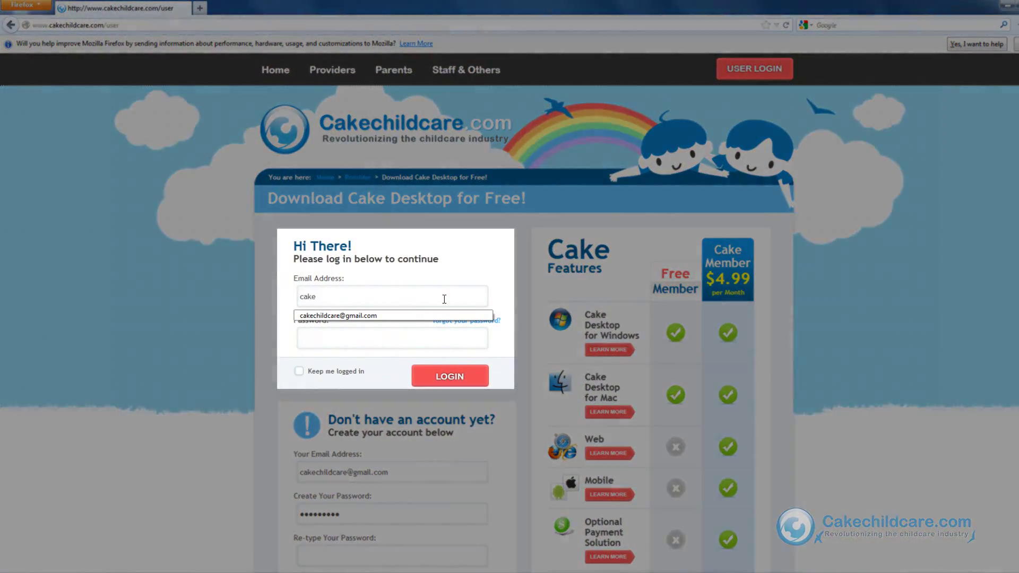
# Log in to Cakechildcare.com in Firefox with the suggested account email and saved password
pyautogui.press('Tab')
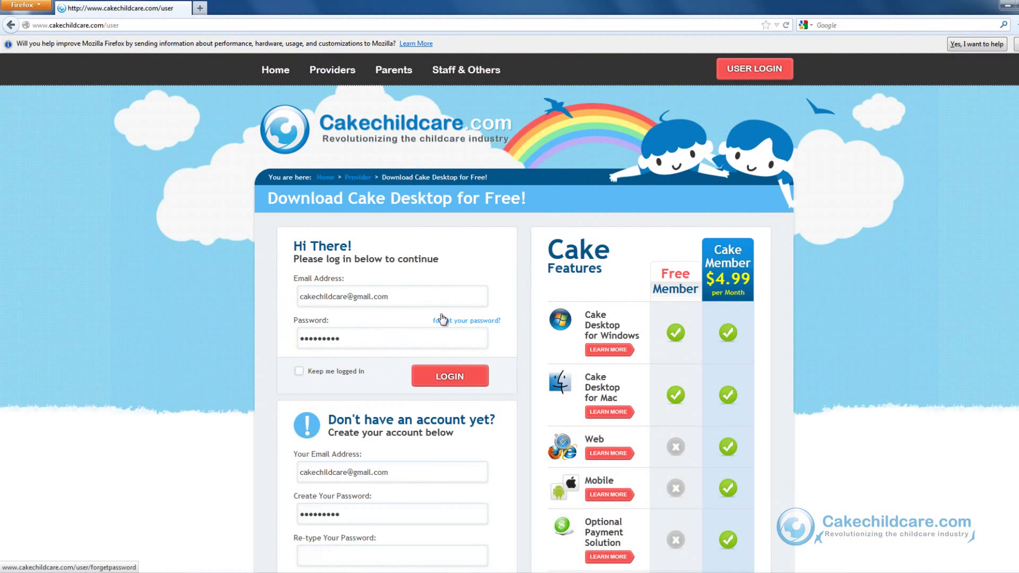
pyautogui.click(439, 373)
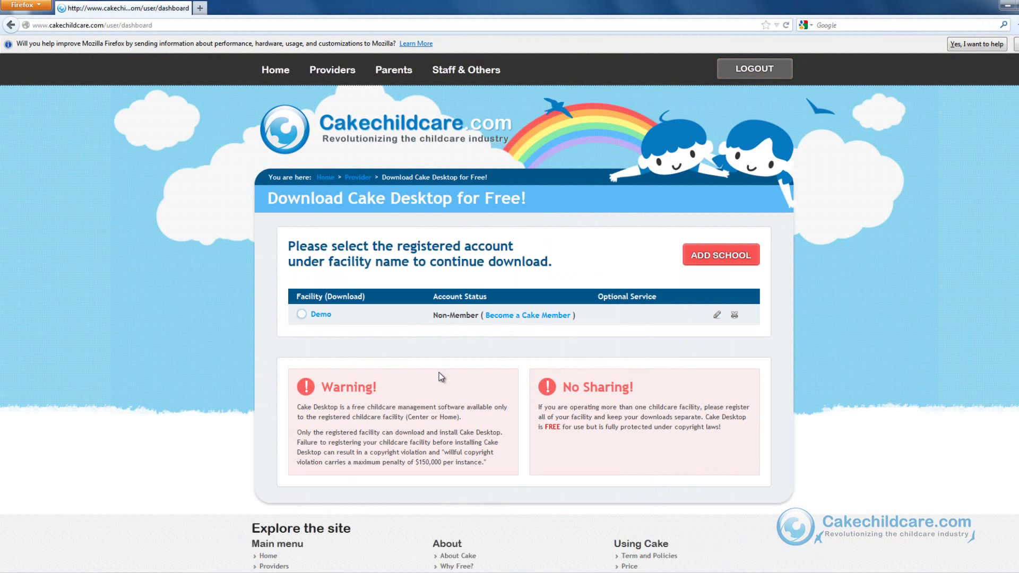
# Select the Demo facility and request the Windows Cake Desktop download in Firefox
pyautogui.click(326, 314)
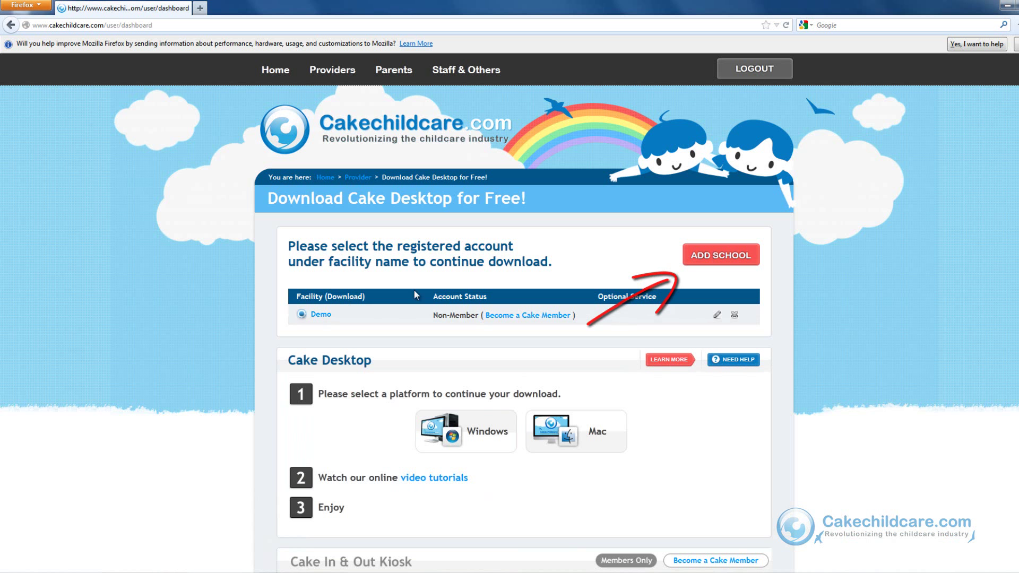
pyautogui.click(701, 255)
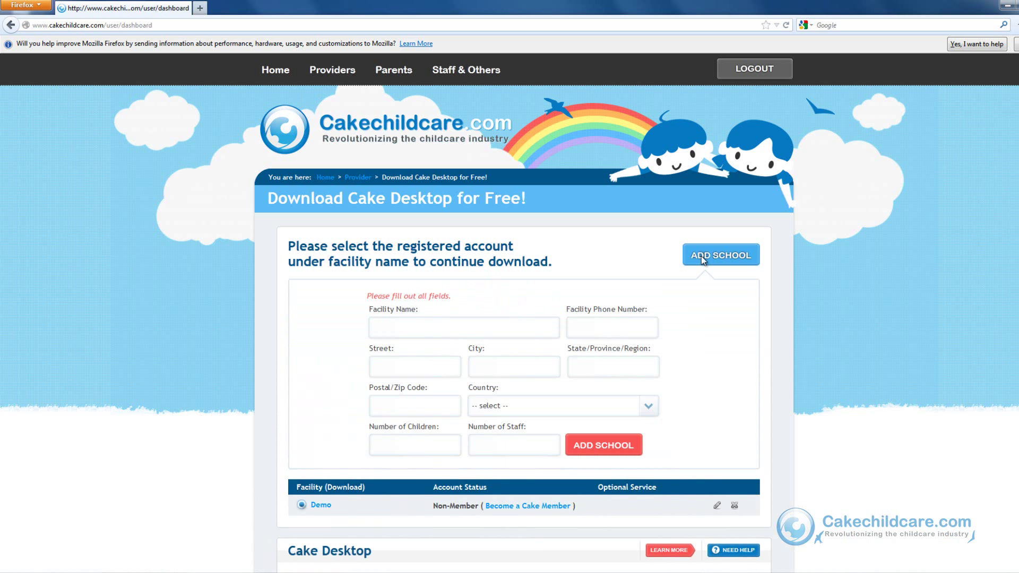
pyautogui.click(702, 256)
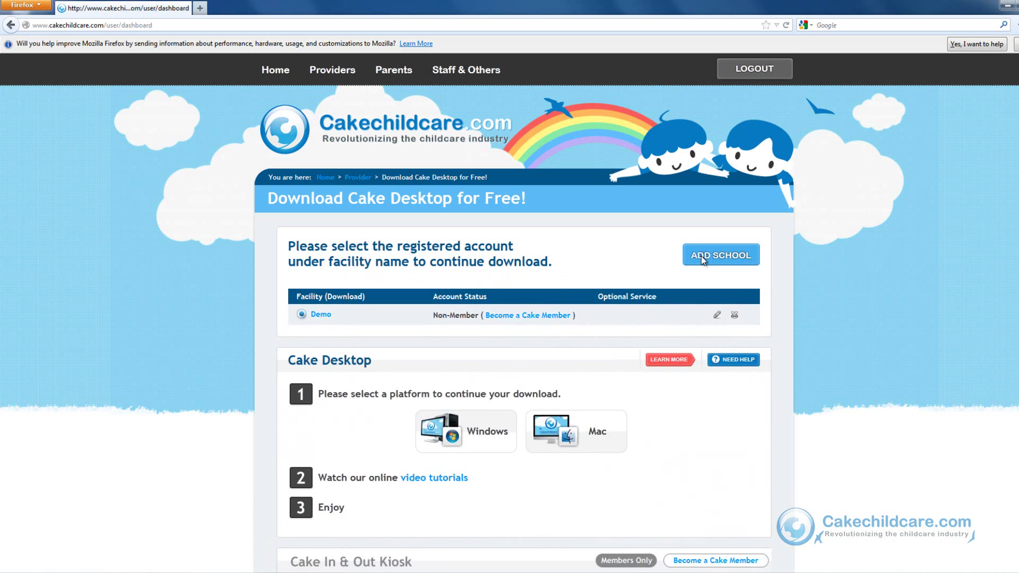
pyautogui.click(500, 435)
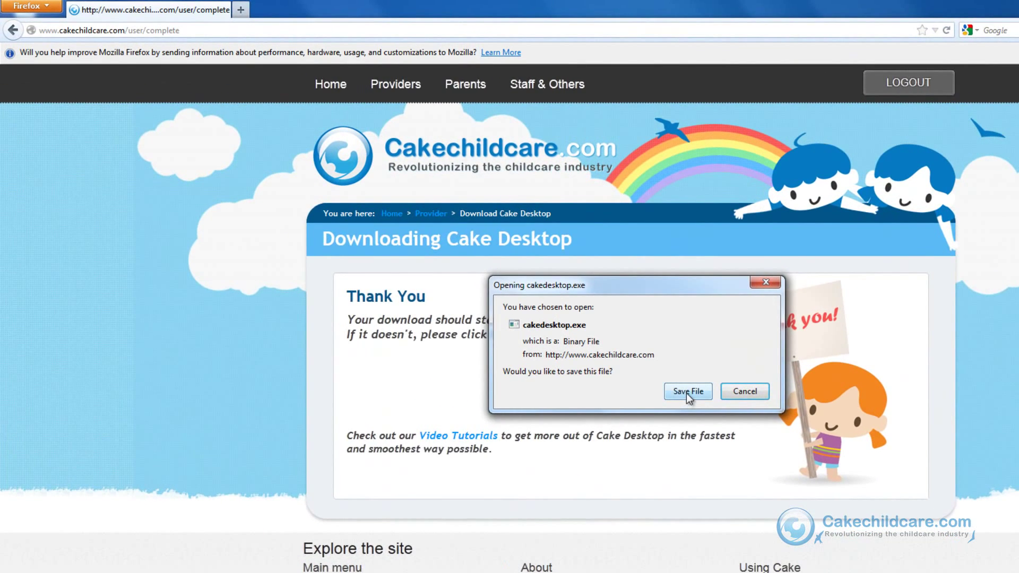
# Save cakedesktop.exe and select the 21.7 MB download in Firefox's Downloads list
pyautogui.click(688, 391)
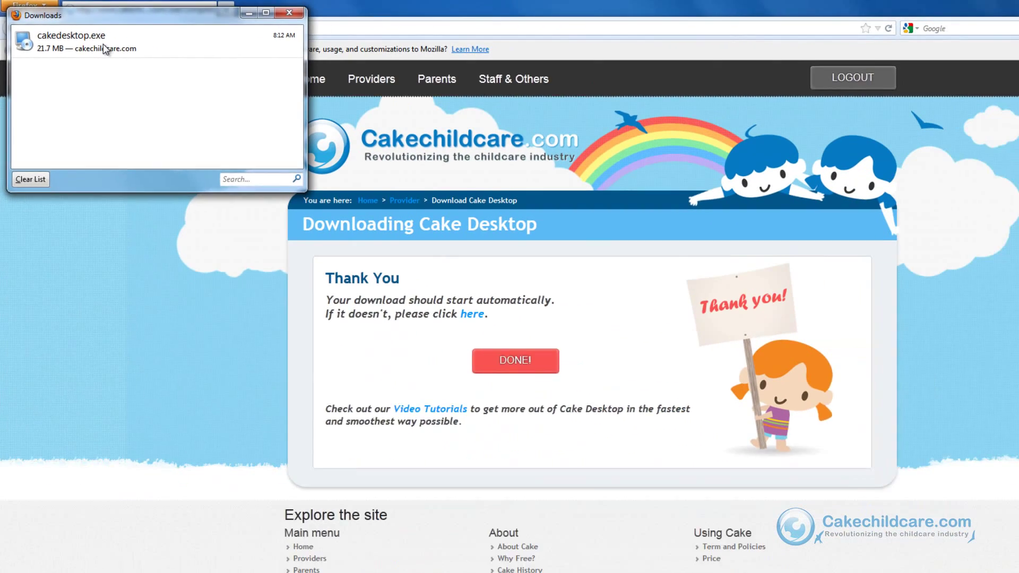
pyautogui.click(210, 91)
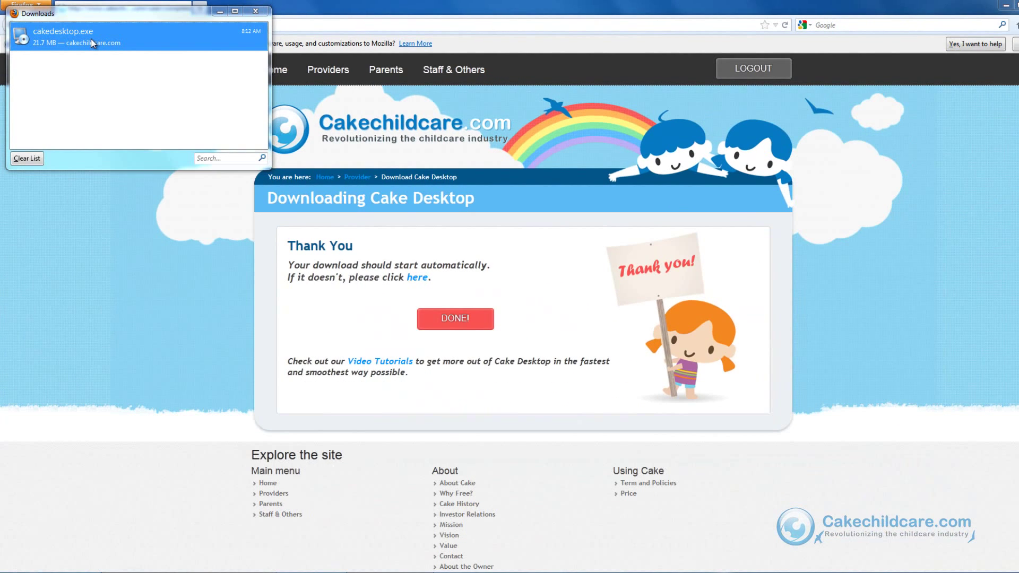
# Install Cake Desktop 1.0 into C:\Program Files (x86)\Cake Desktop, then close the Downloads window
pyautogui.doubleClick(91, 40)
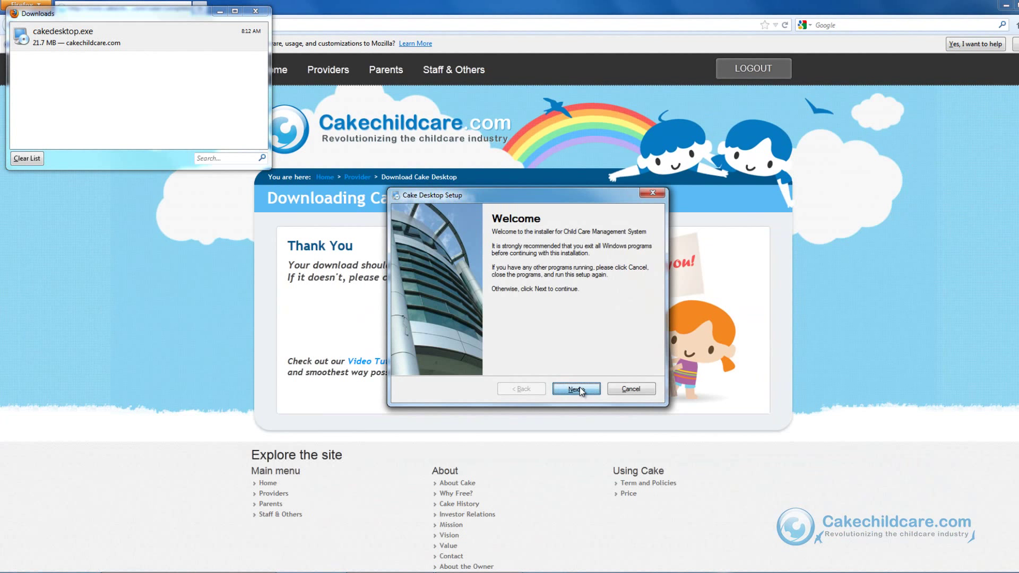
pyautogui.click(580, 387)
pyautogui.click(580, 387)
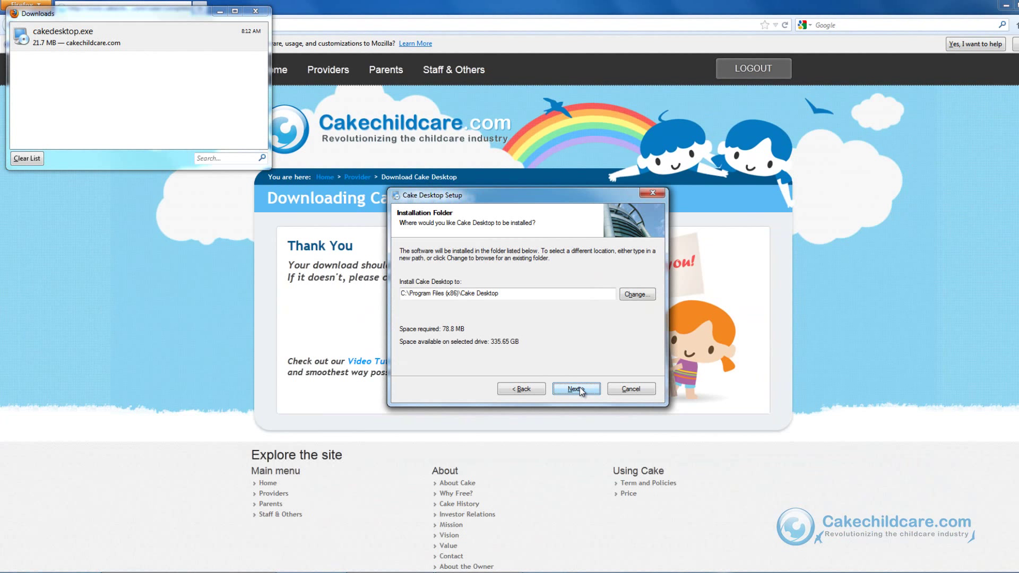
pyautogui.click(580, 387)
pyautogui.click(580, 387)
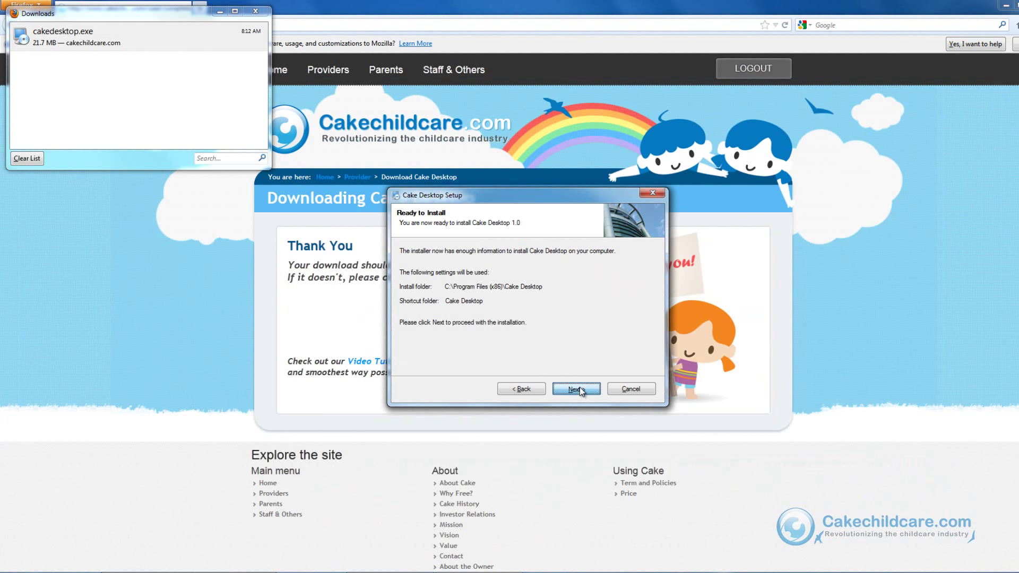
pyautogui.click(580, 387)
pyautogui.click(580, 387)
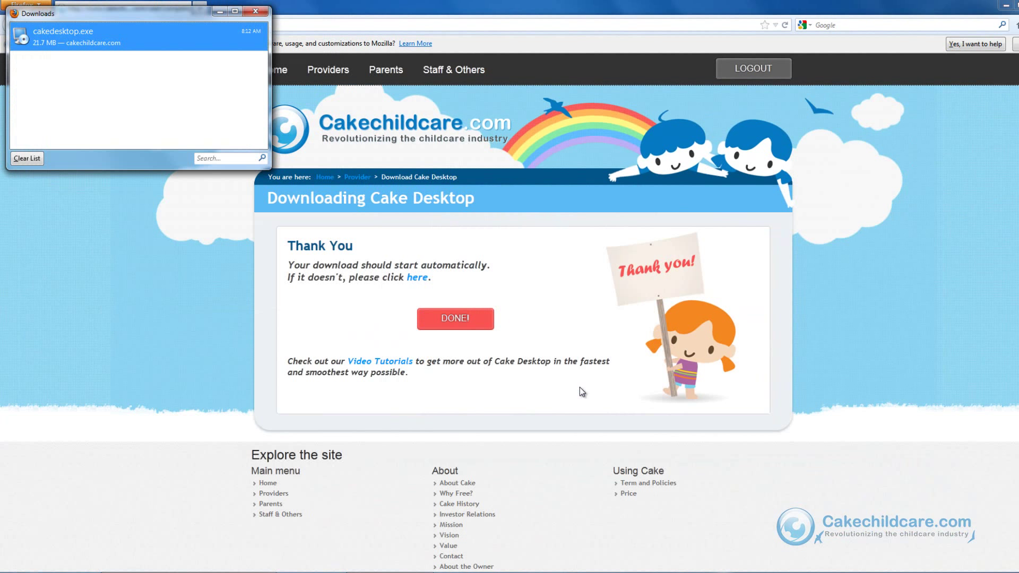
pyautogui.click(255, 11)
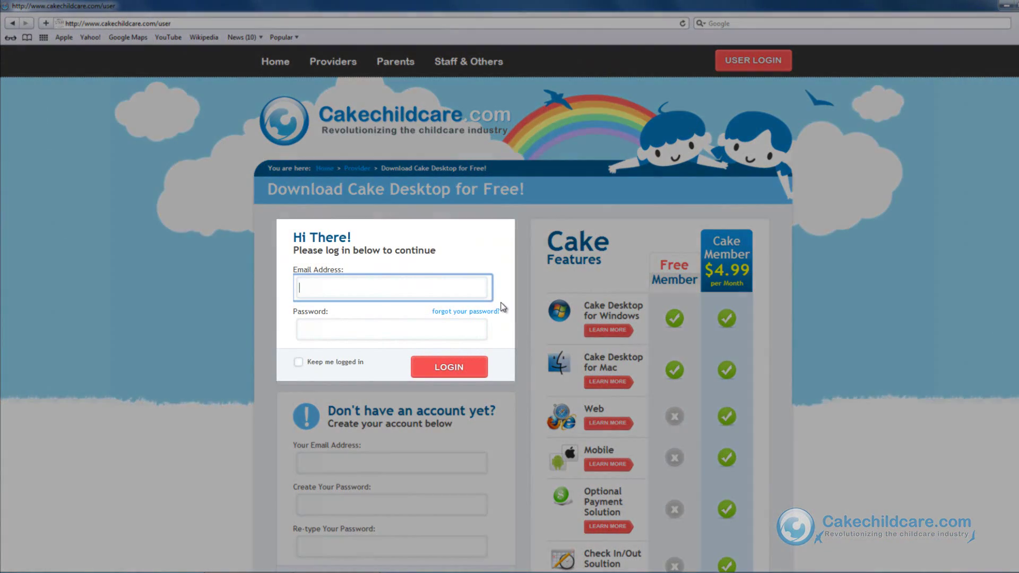
# Log in to Cakechildcare.com in Safari with the account email and password
pyautogui.press('Tab')
pyautogui.write('•••••')
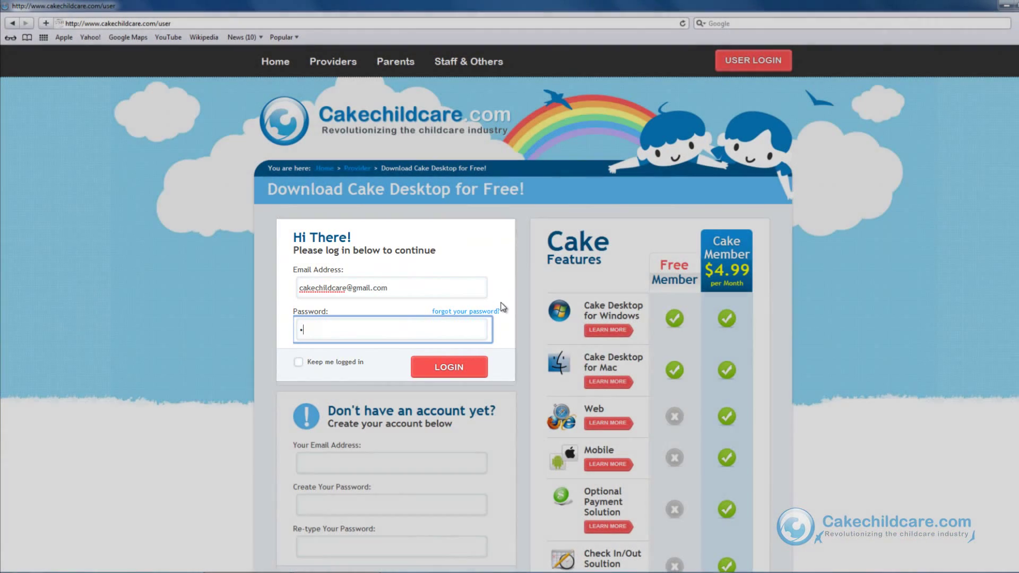
pyautogui.press('Return')
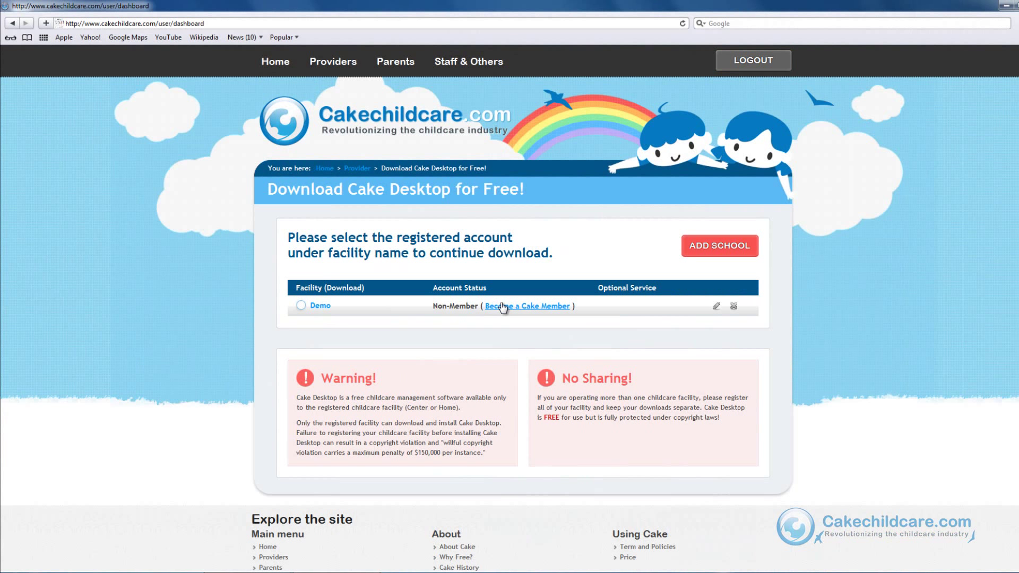
# Select the Demo facility and start the Windows download of Cake Desktop
pyautogui.click(314, 306)
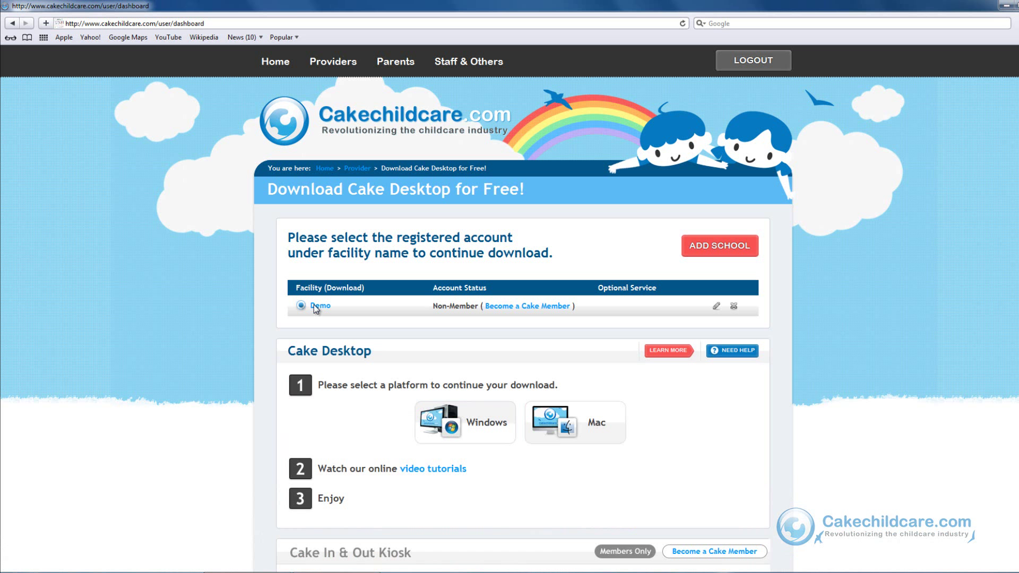
pyautogui.click(718, 245)
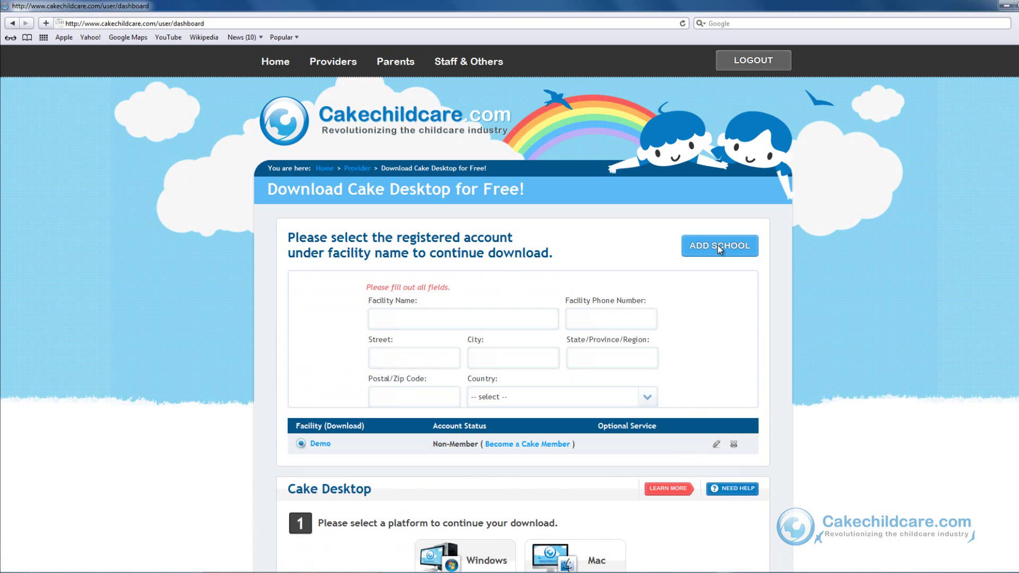
pyautogui.click(718, 245)
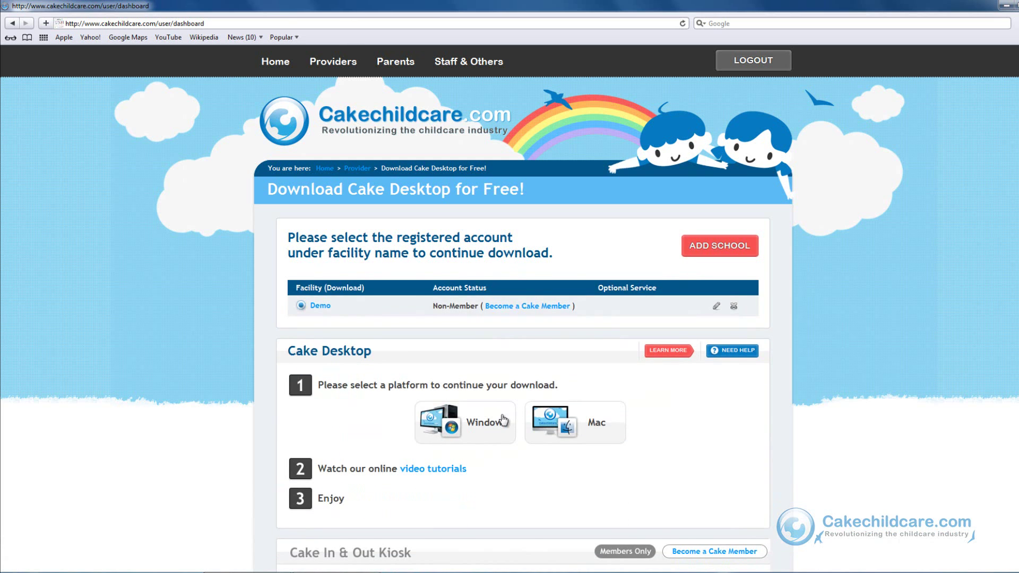
pyautogui.click(504, 422)
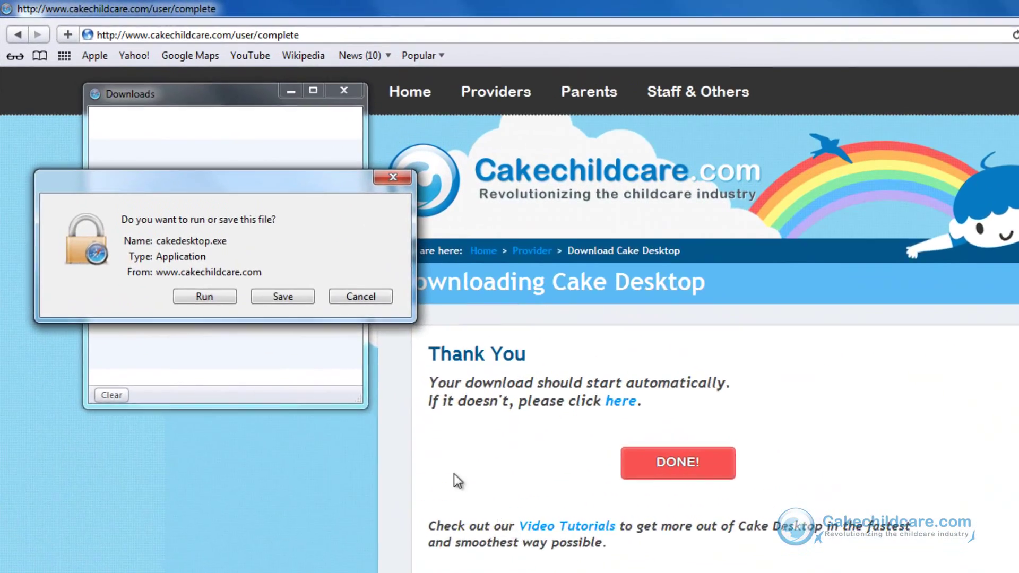
# Save cakedesktop.exe (21.7 MB) and select it in Safari's Downloads window
pyautogui.click(287, 294)
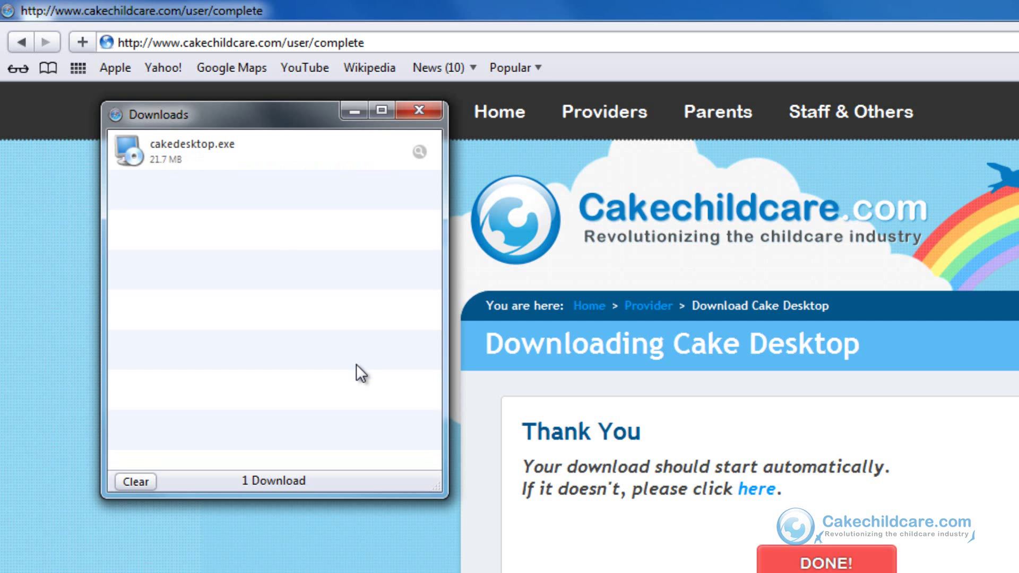
pyautogui.click(240, 155)
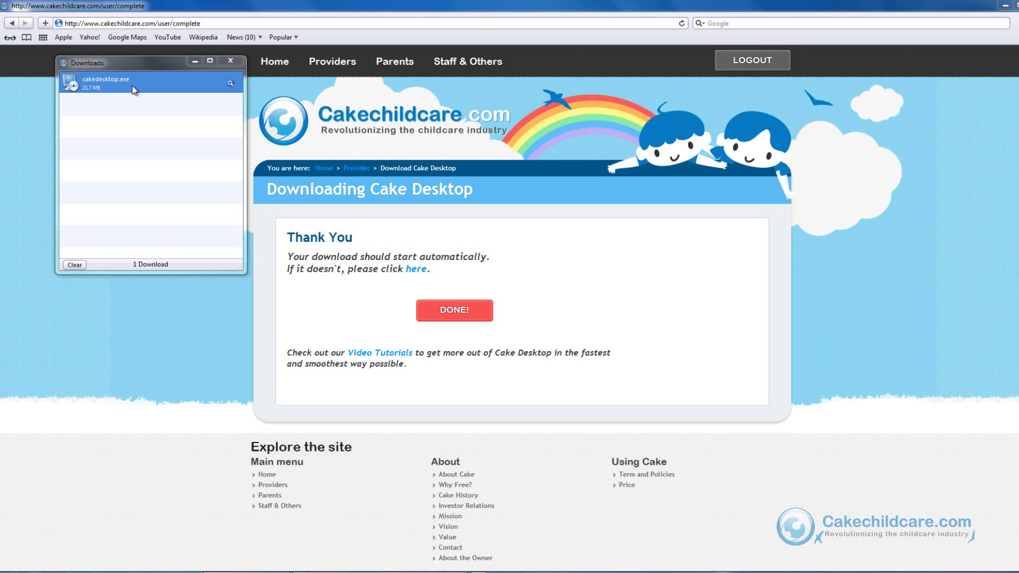
# Install Cake Desktop 1.0 with default settings, finish setup, and close Safari's Downloads window
pyautogui.click(576, 389)
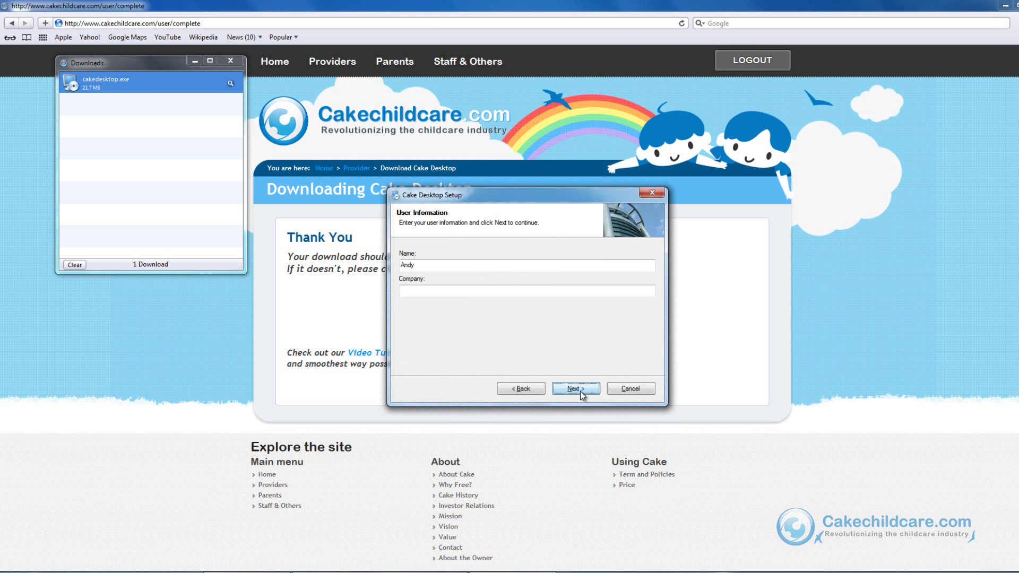
pyautogui.click(580, 391)
pyautogui.click(581, 392)
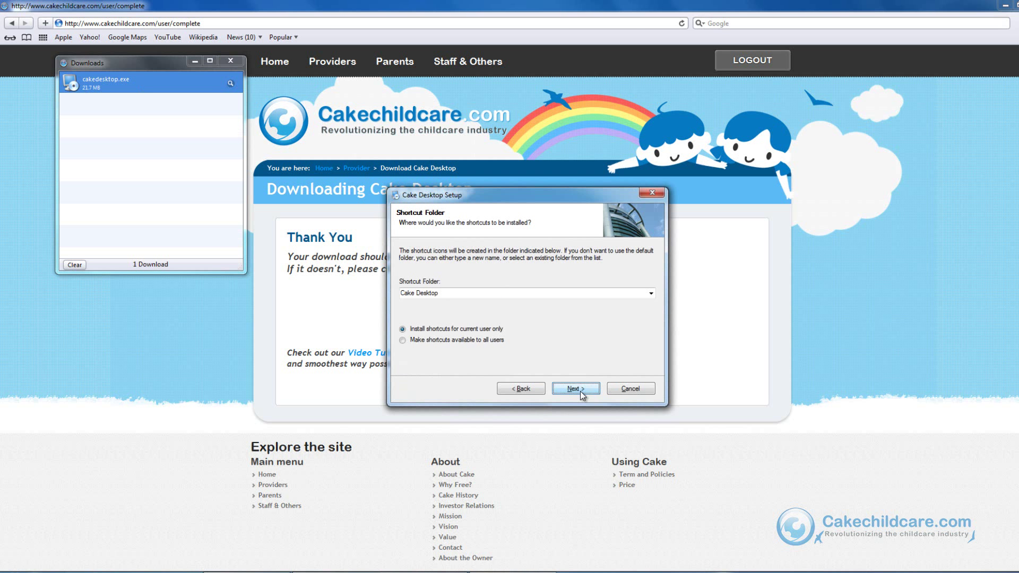
pyautogui.click(581, 391)
pyautogui.click(581, 391)
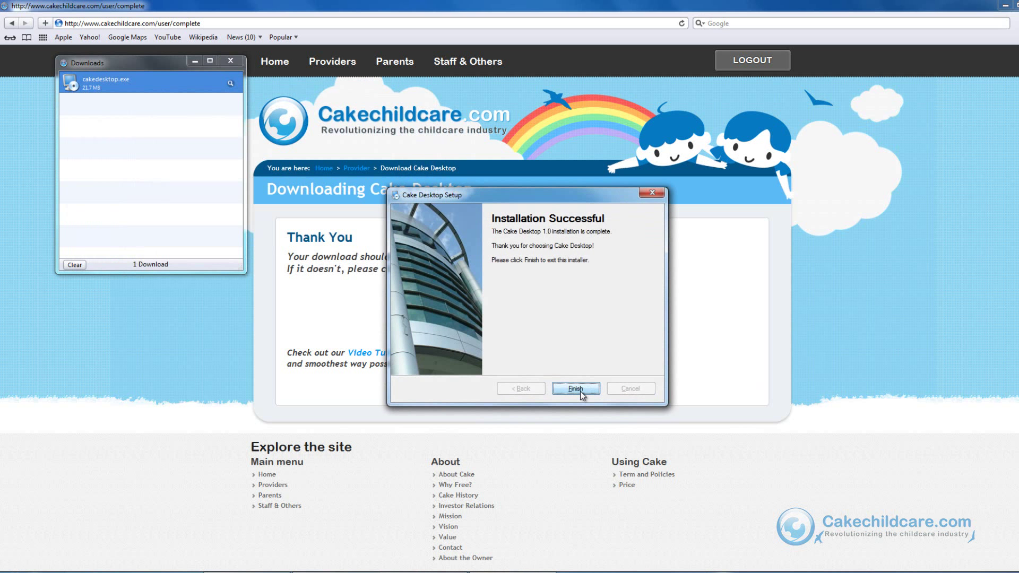
pyautogui.click(581, 390)
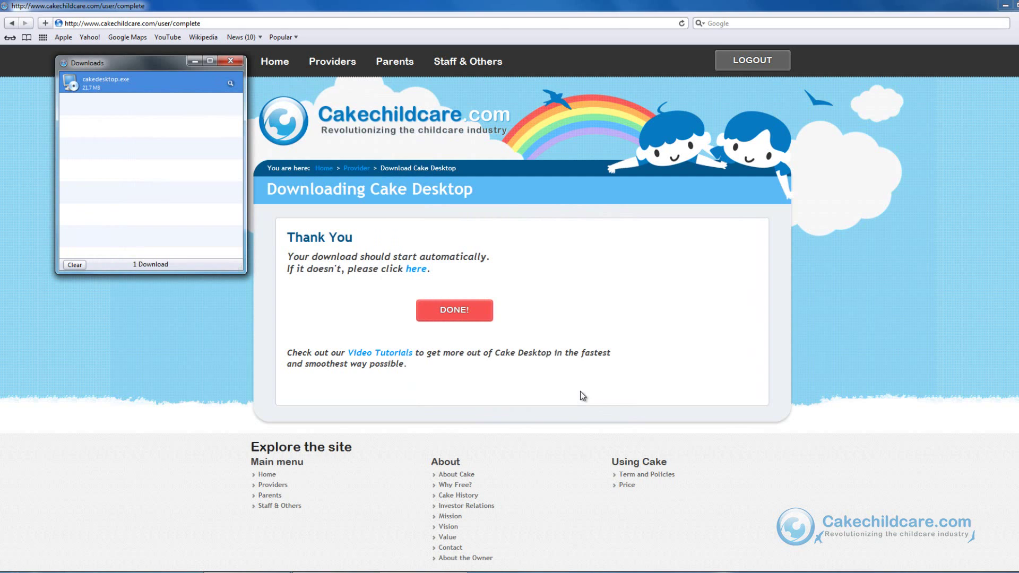
pyautogui.click(231, 67)
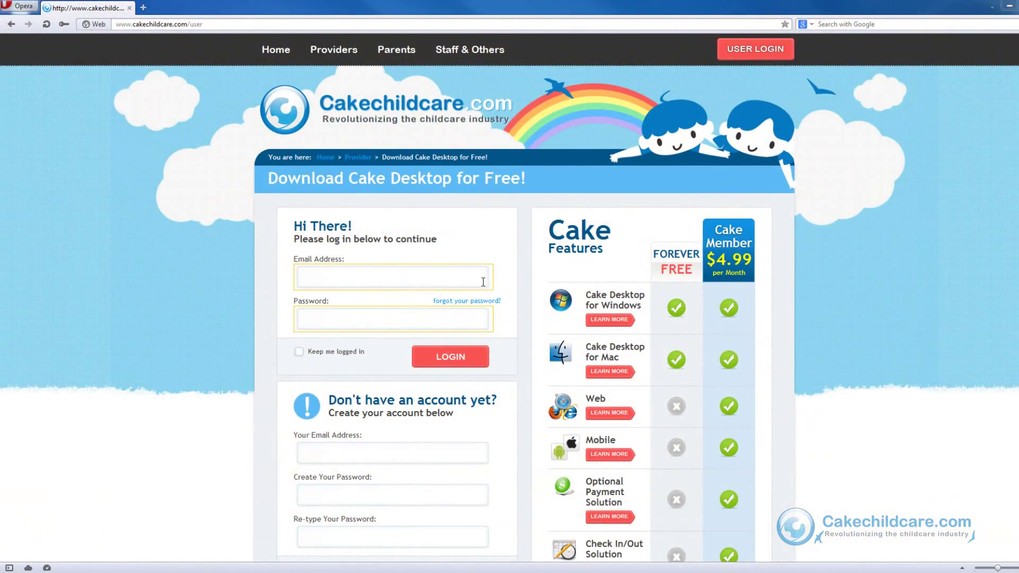
# Log in to Cakechildcare.com in Opera with the account email and password
pyautogui.click(483, 282)
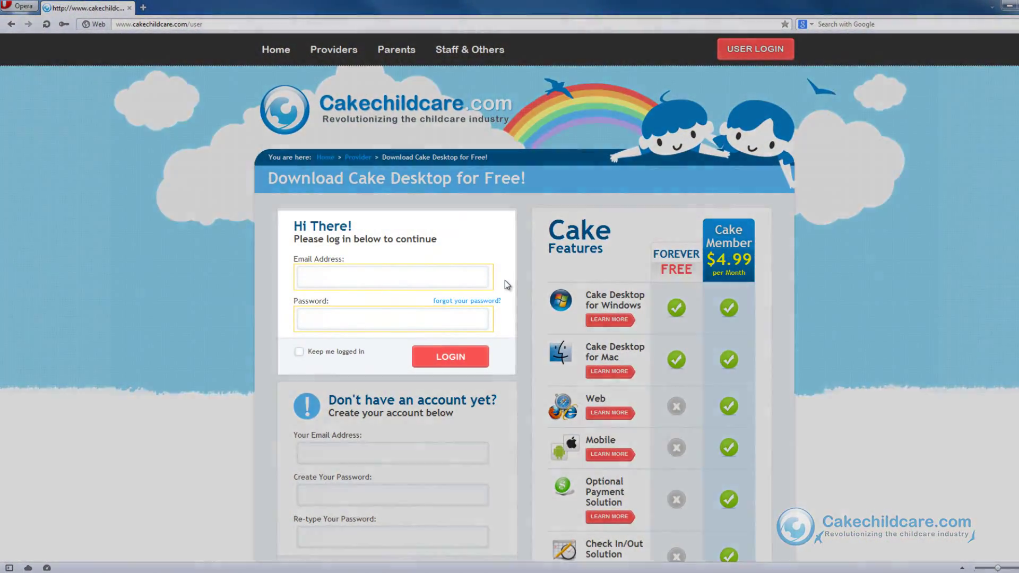
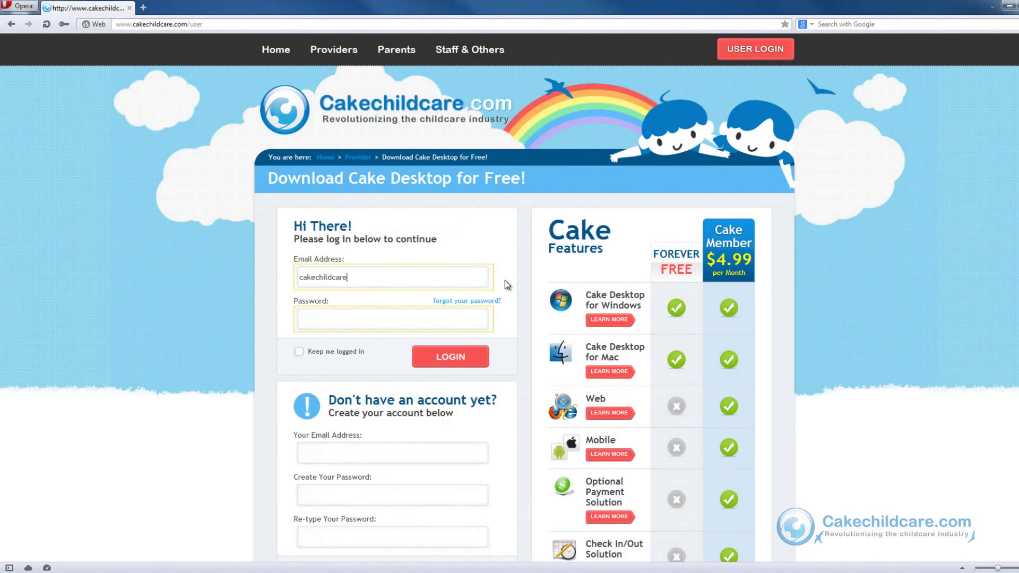
pyautogui.press('Tab')
pyautogui.press('Return')
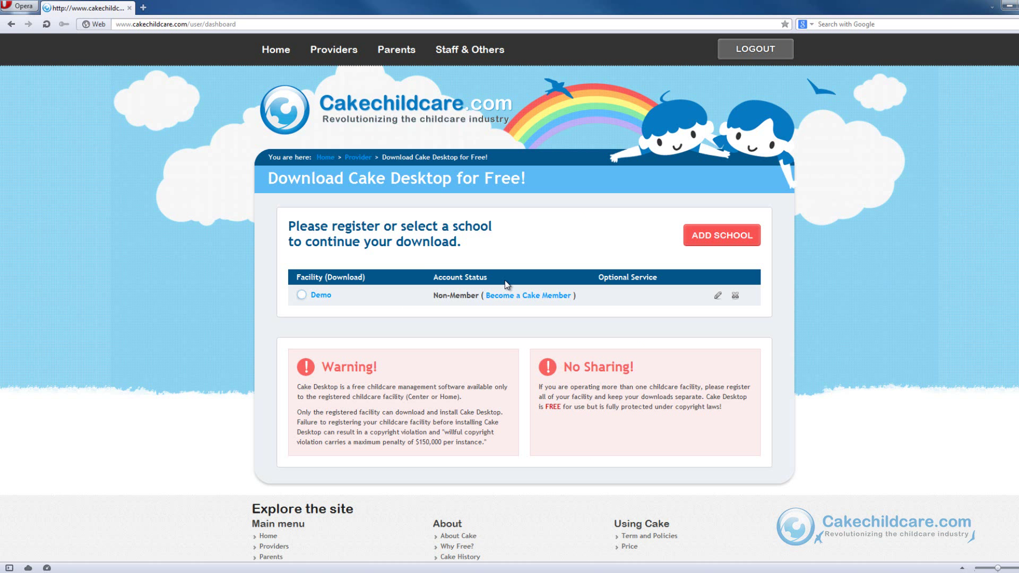
# Choose the Demo facility and download the Windows version of Cake Desktop in Opera
pyautogui.click(320, 296)
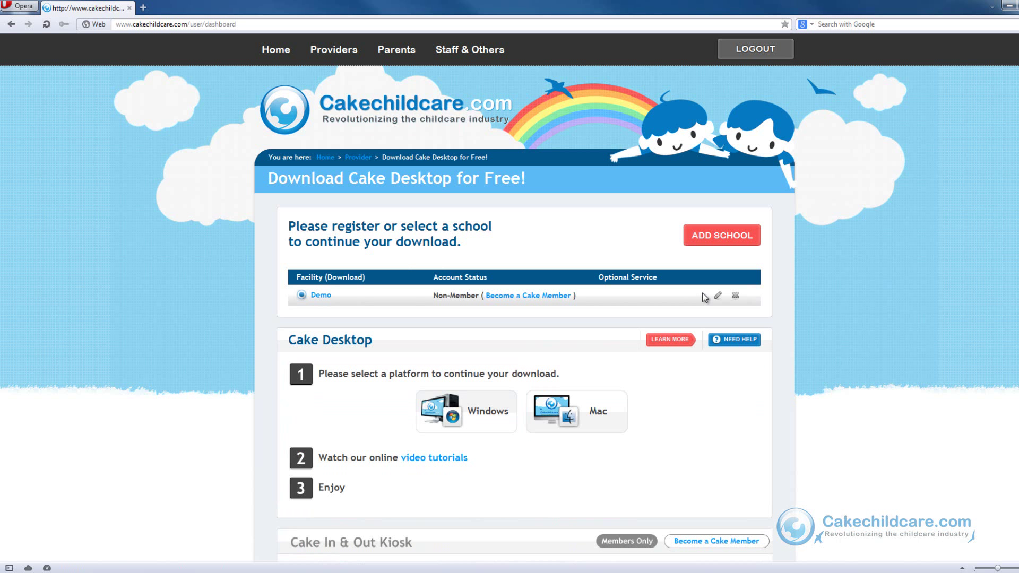
pyautogui.click(742, 239)
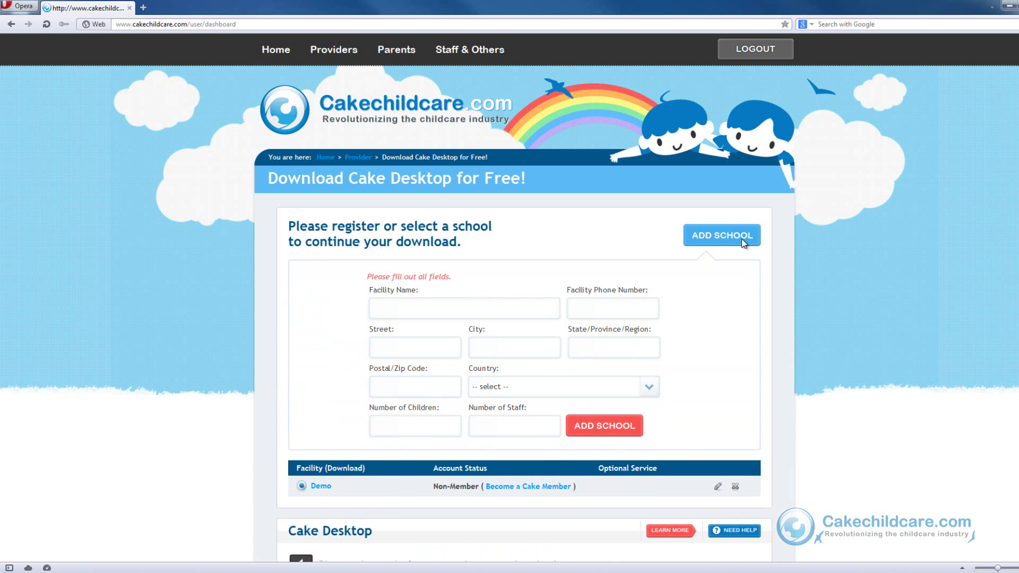
pyautogui.click(741, 238)
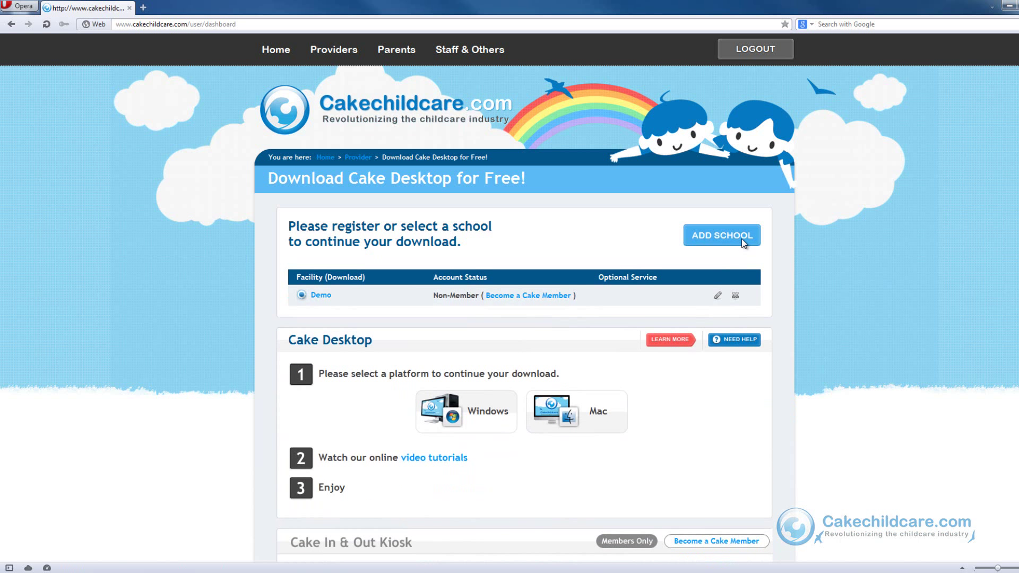
pyautogui.click(477, 422)
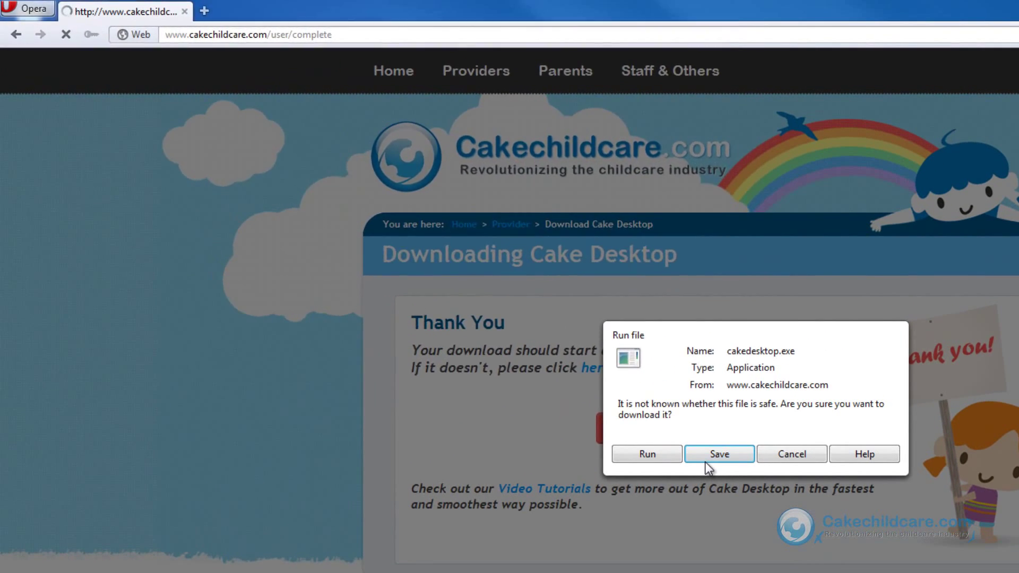
# Save cakedesktop.exe in Opera and run it from the downloads list
pyautogui.click(526, 339)
pyautogui.click(633, 408)
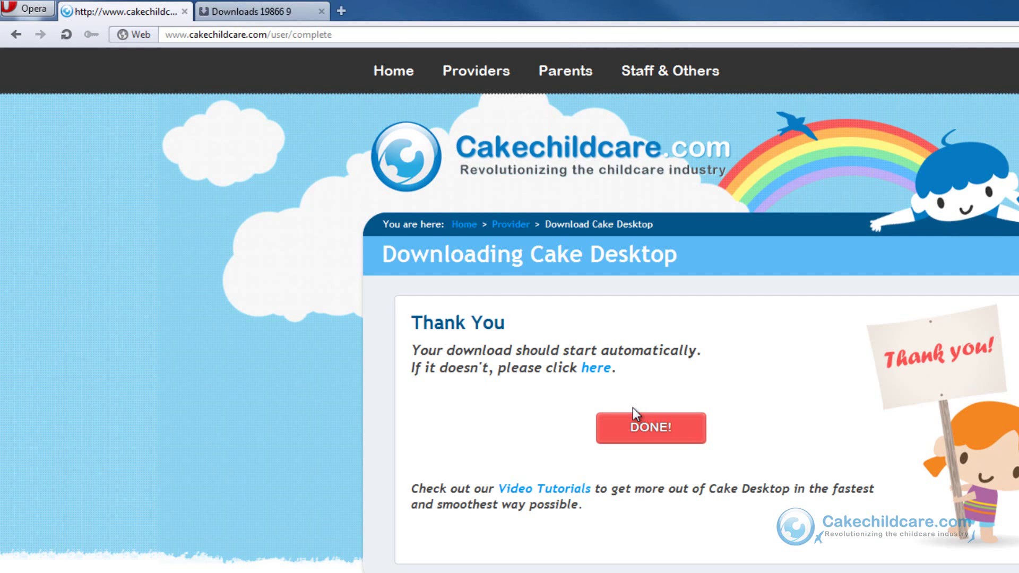
pyautogui.click(285, 13)
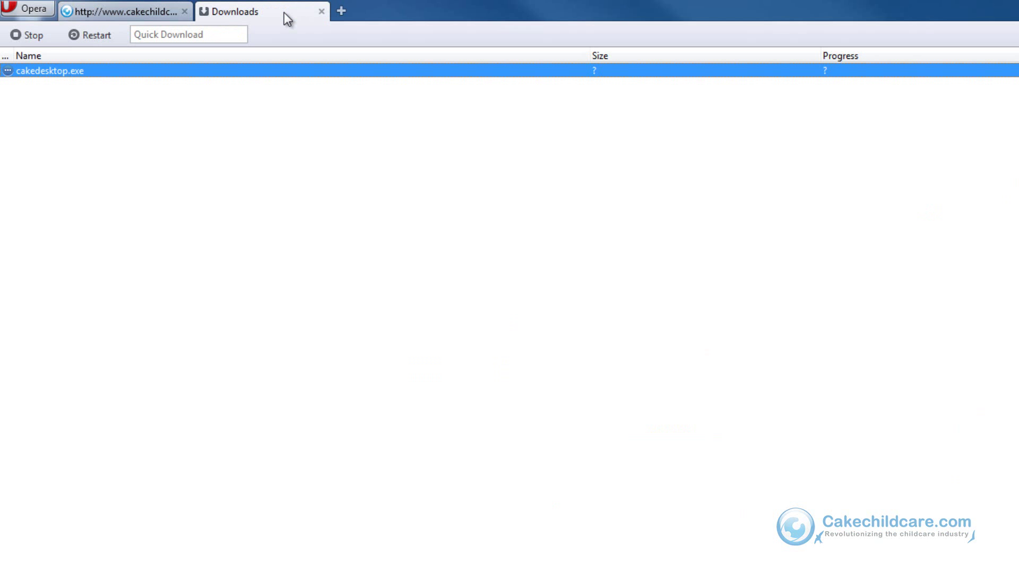
pyautogui.moveTo(247, 71)
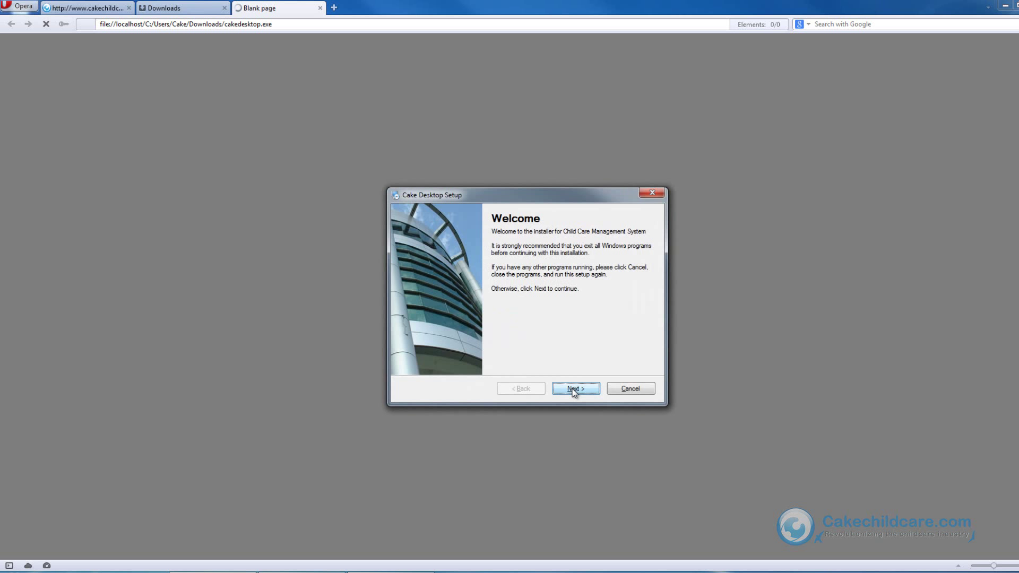
# Install Cake Desktop 1.0 with default folders and close the installer on success
pyautogui.click(574, 389)
pyautogui.click(573, 390)
pyautogui.click(573, 390)
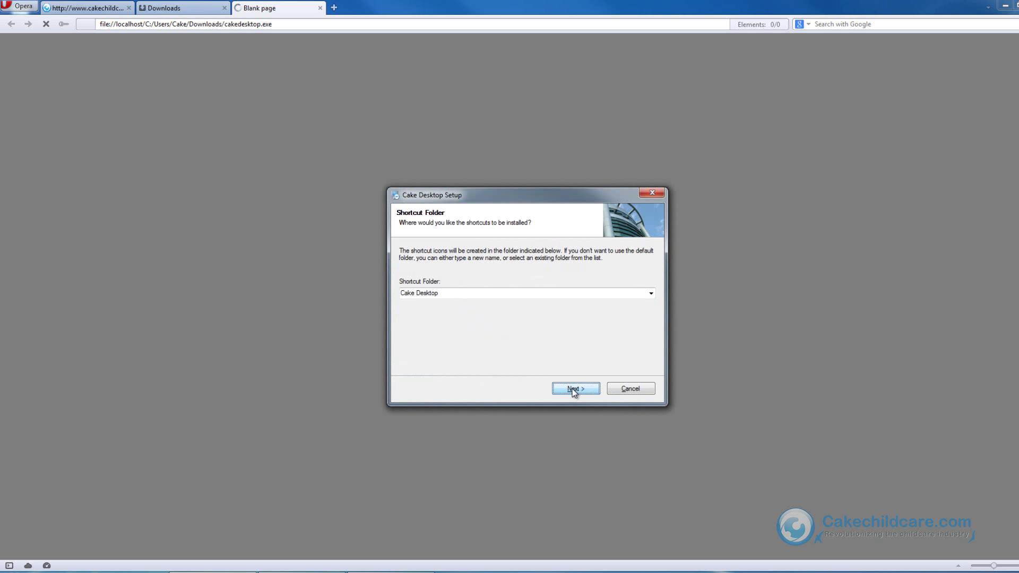
pyautogui.click(573, 390)
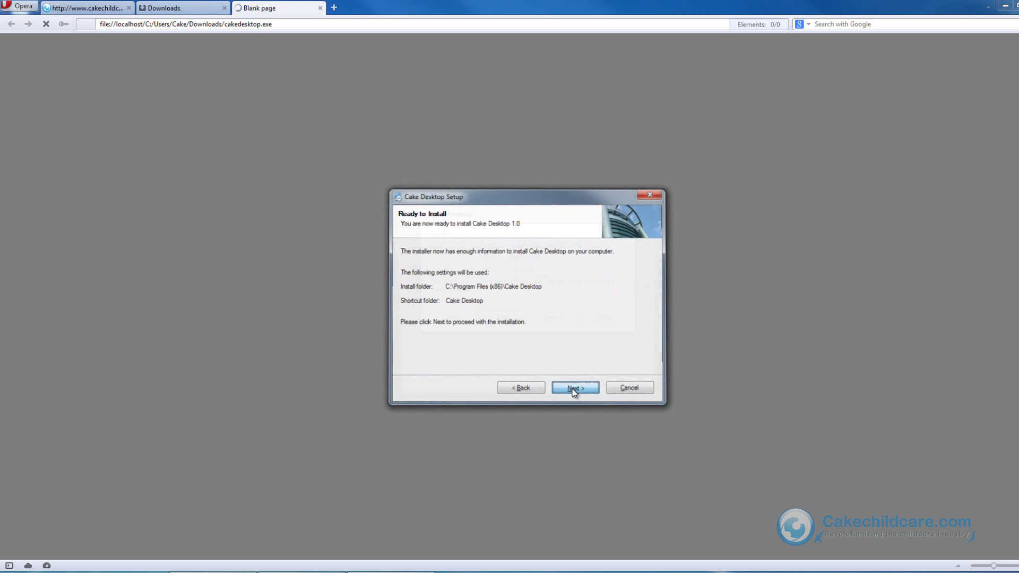
pyautogui.click(573, 390)
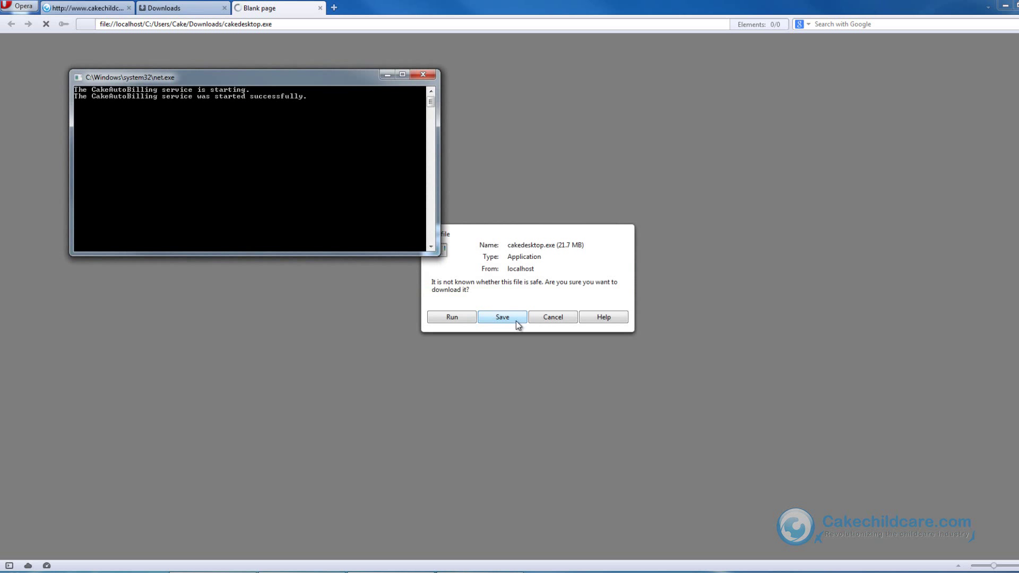
pyautogui.click(562, 390)
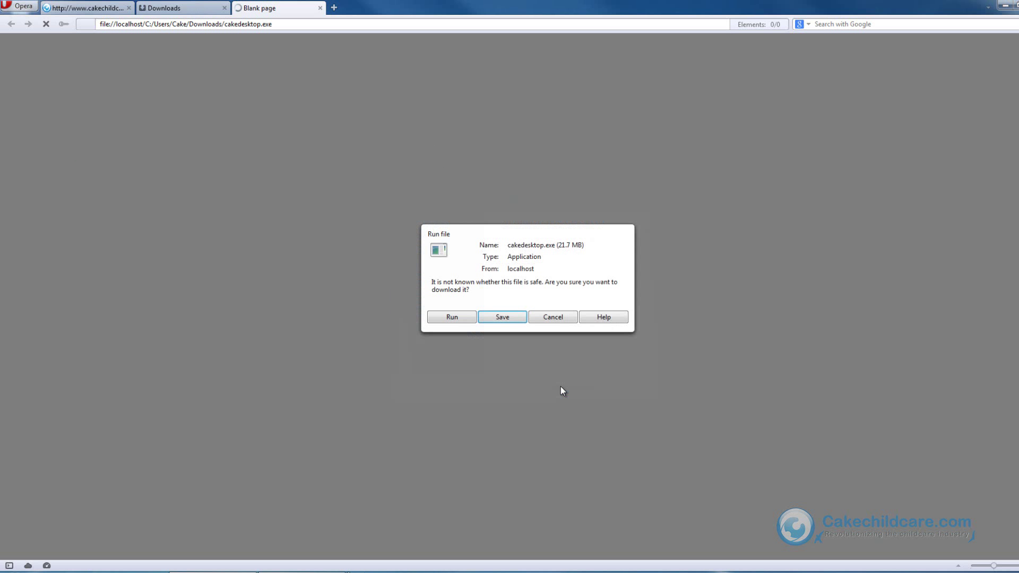